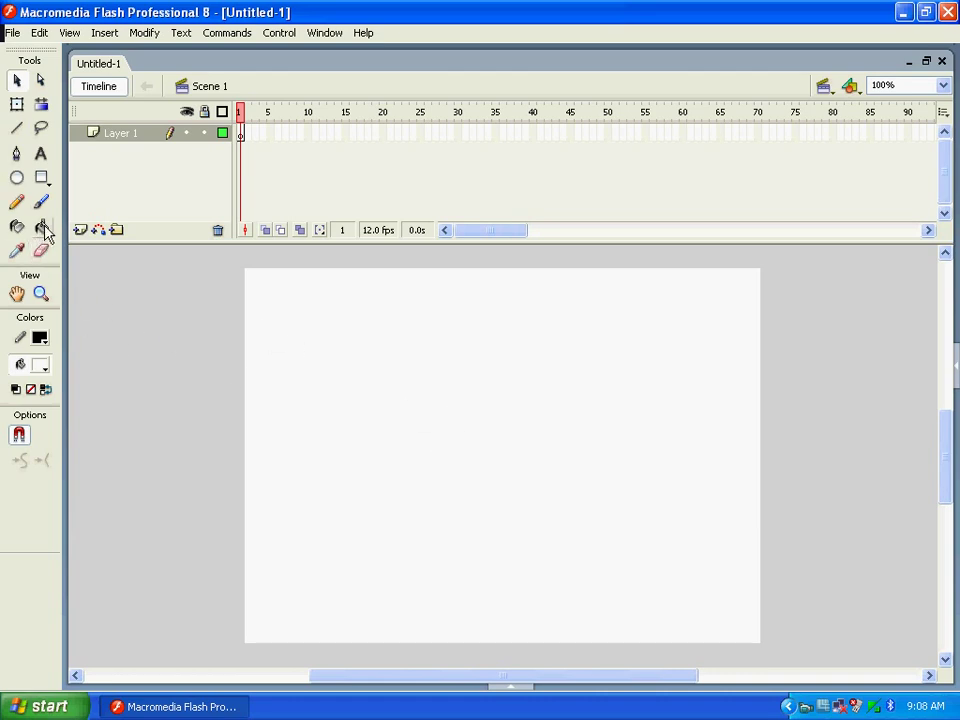
Draw a small black-outlined circle just left of the stage's lower centre and fill it with yellow.
click(17, 178)
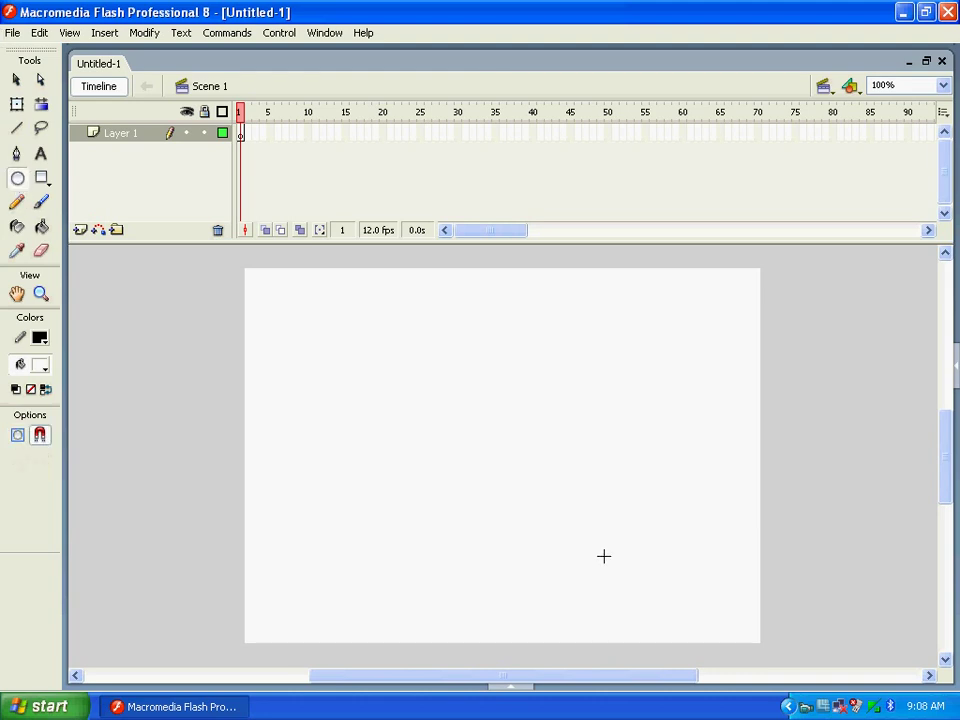
mouse_move(385, 446)
mouse_down()
mouse_move(424, 488)
mouse_move(481, 500)
mouse_move(456, 512)
mouse_up()
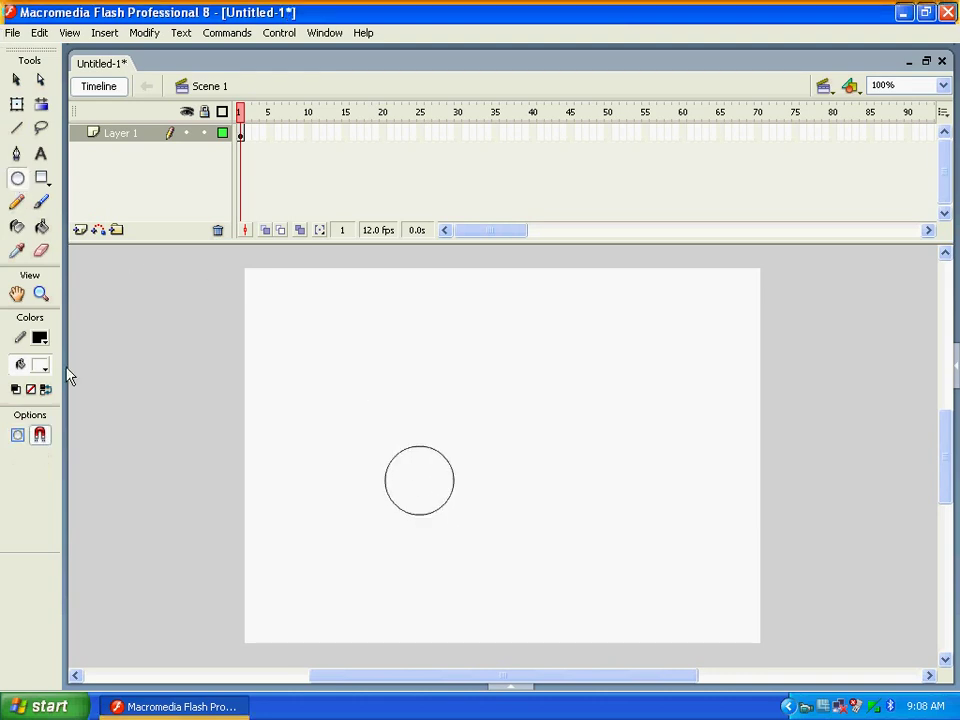
click(42, 342)
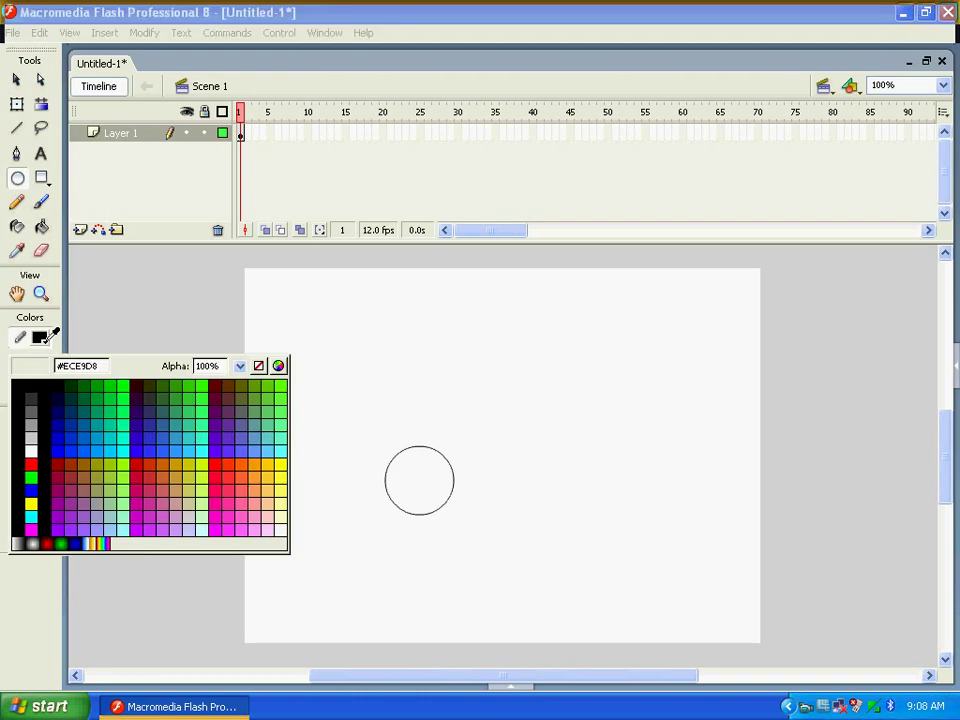
click(33, 500)
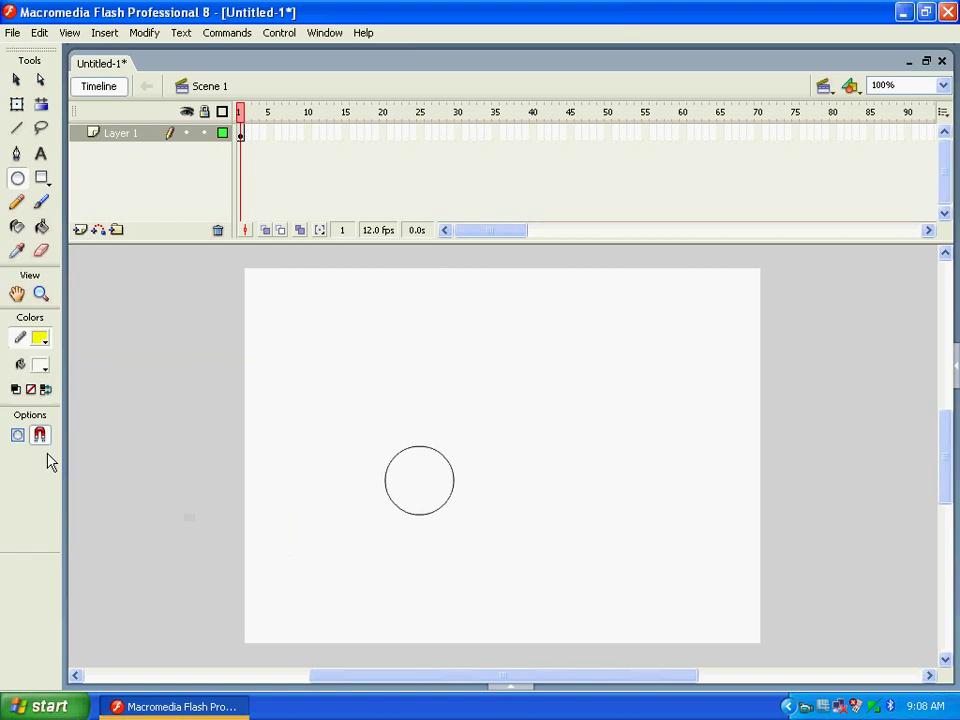
click(45, 229)
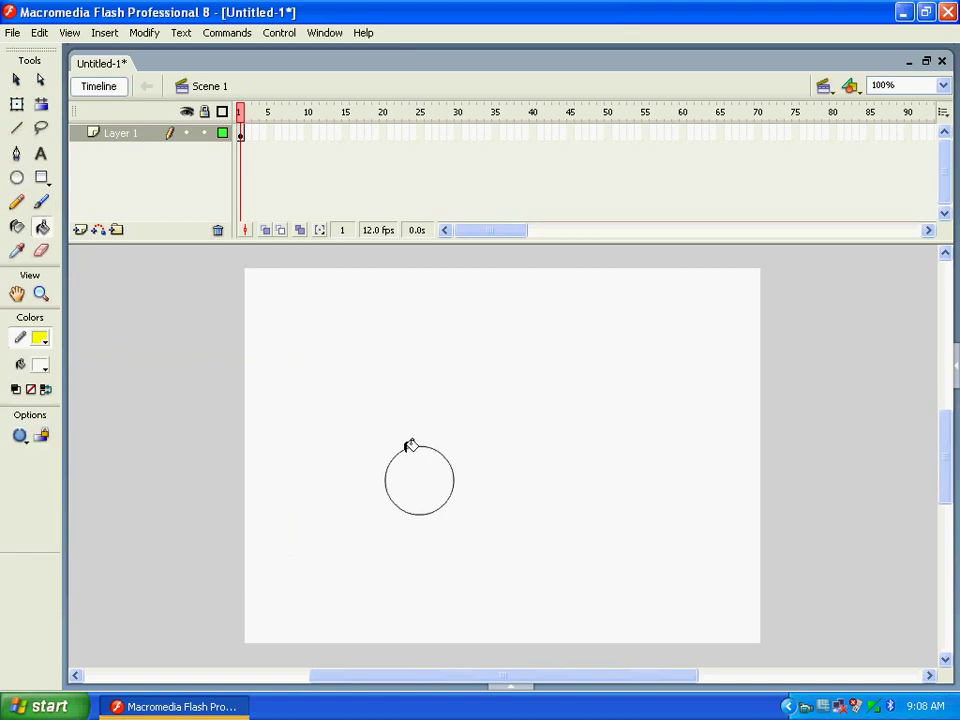
click(40, 365)
click(31, 528)
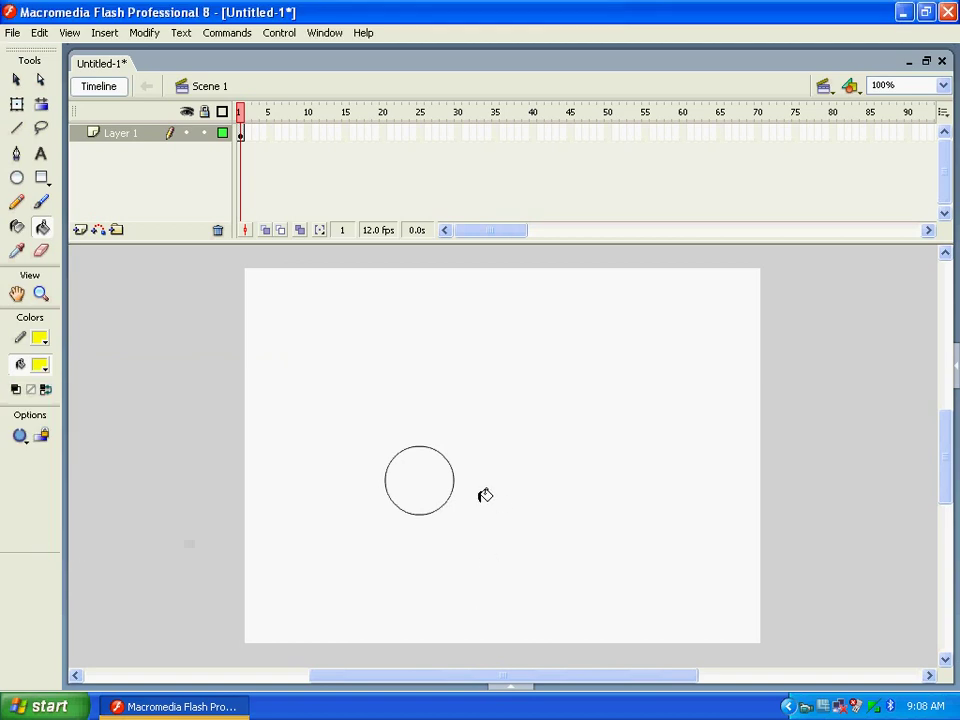
click(435, 485)
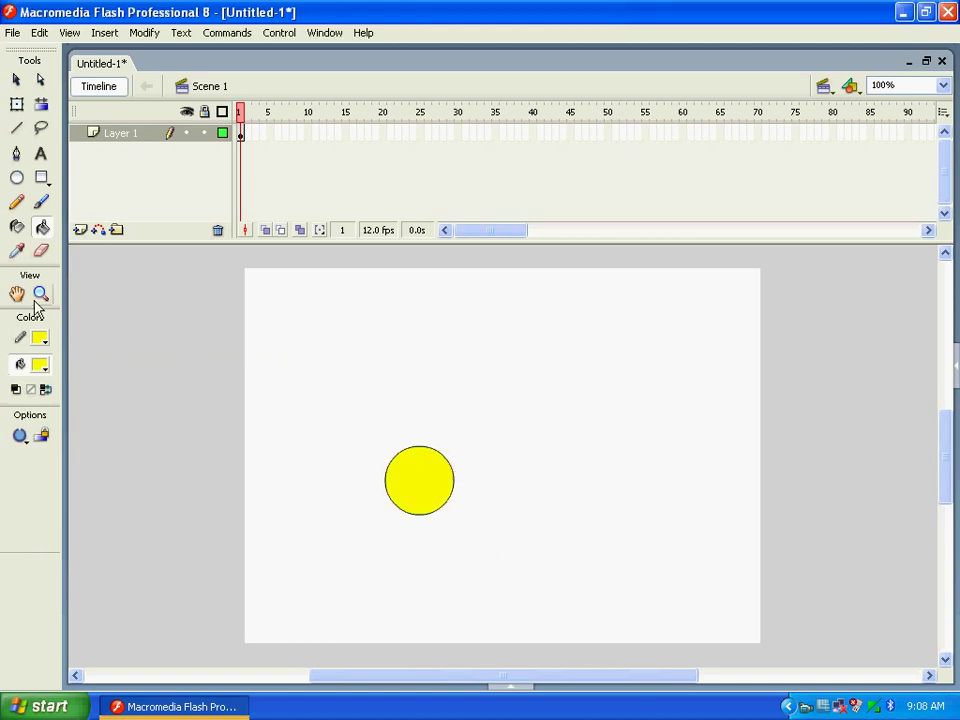
Add a static text block reading "Play" above the yellow circle.
click(41, 153)
drag(357, 362, 421, 372)
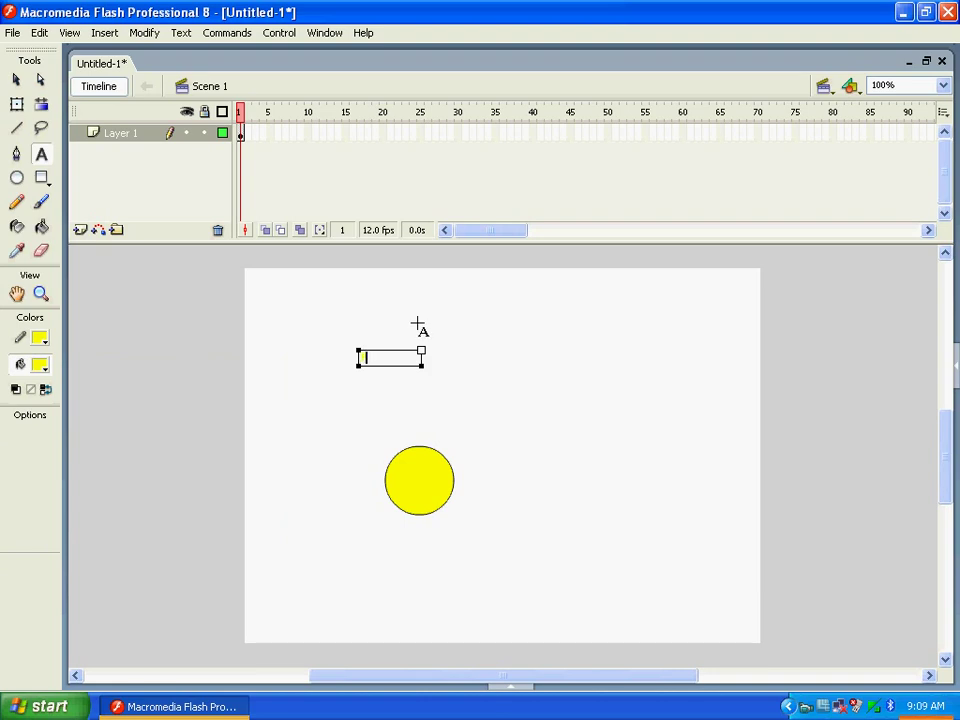
text(Ball)
Try to recolour the "Play" text by setting the stroke colour to blue.
key(shift+Left)
key(shift+Left)
key(shift+Left)
key(shift+Left)
click(40, 338)
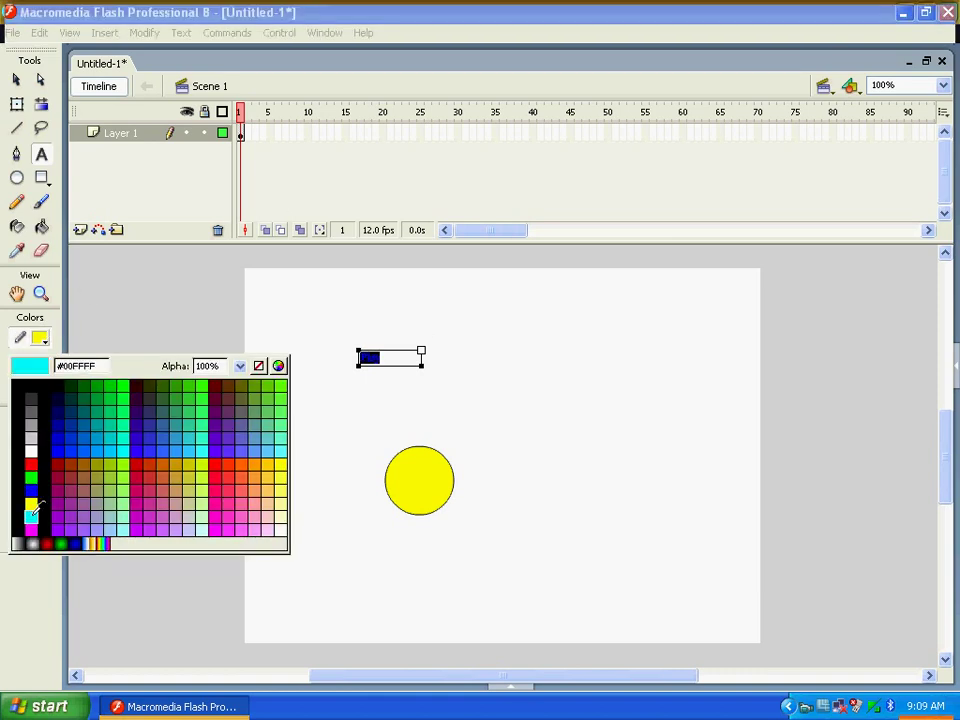
click(34, 493)
click(373, 358)
drag(381, 358, 358, 358)
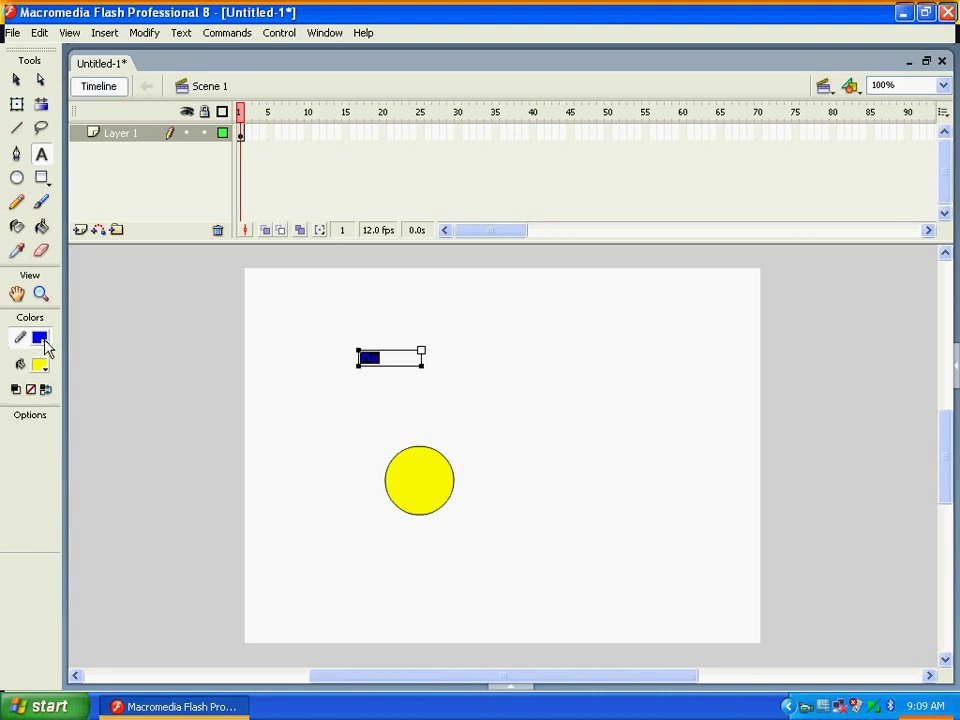
click(42, 341)
click(34, 486)
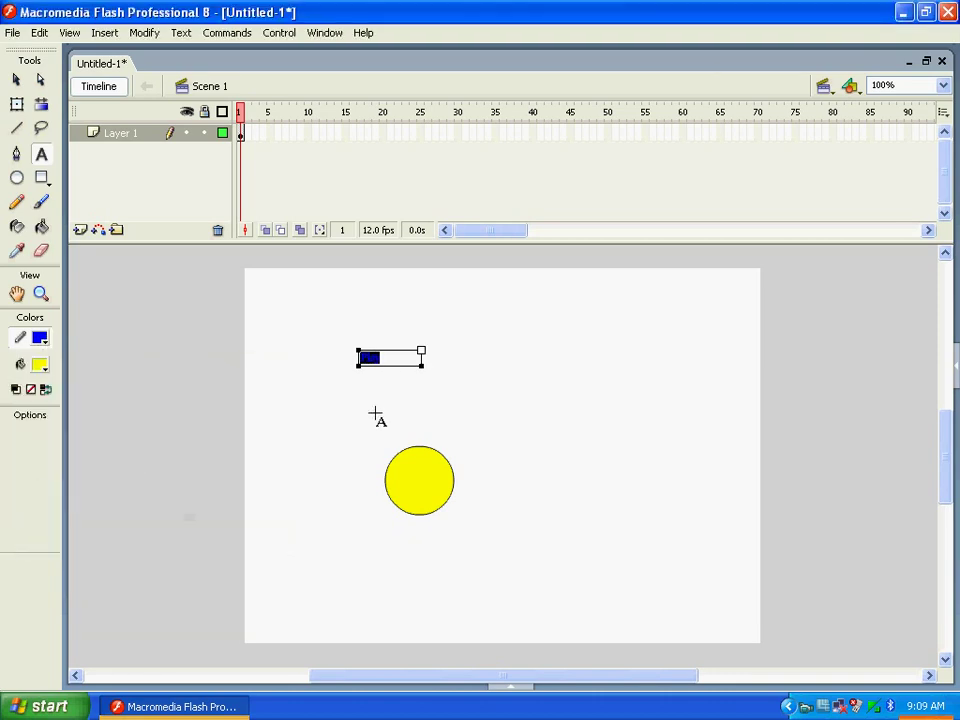
Set the text colour of the whole word "Play" to blue.
click(376, 358)
double_click(383, 361)
click(514, 688)
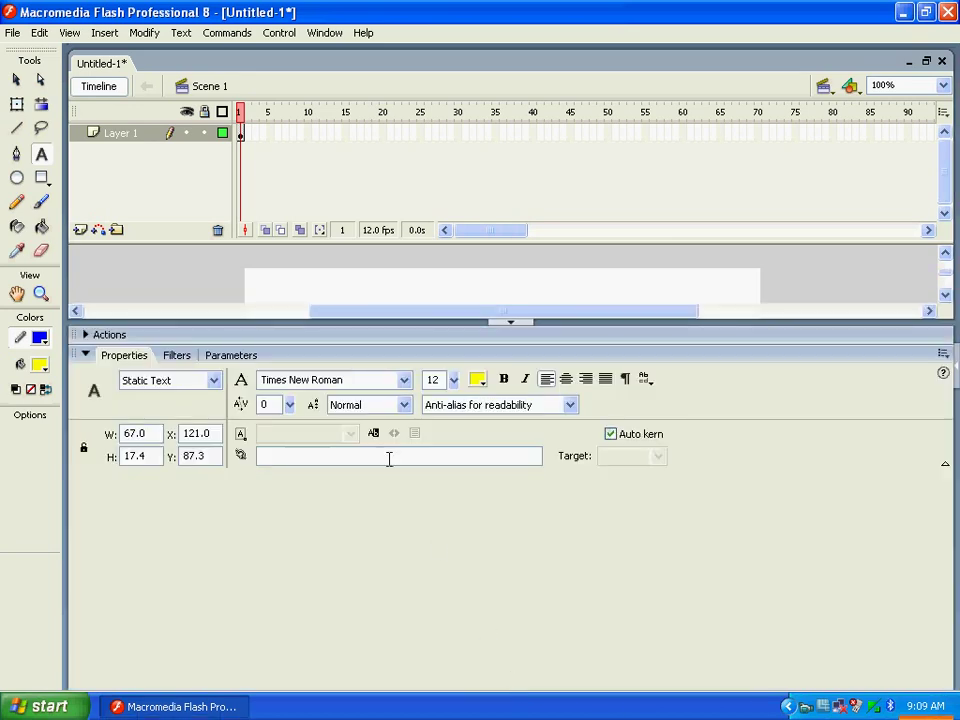
click(478, 379)
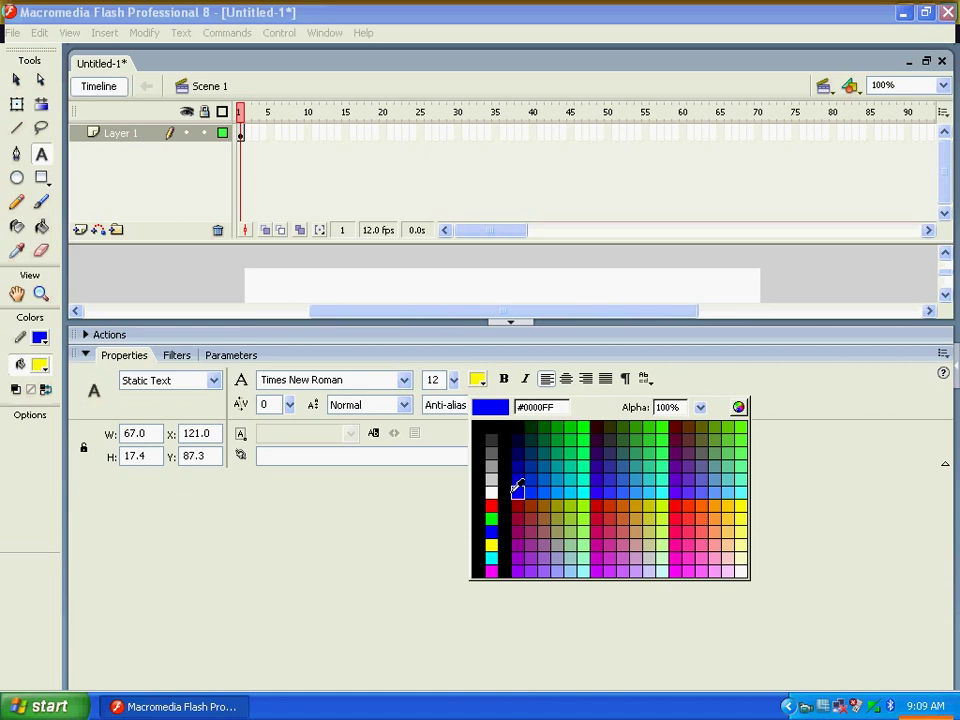
click(491, 530)
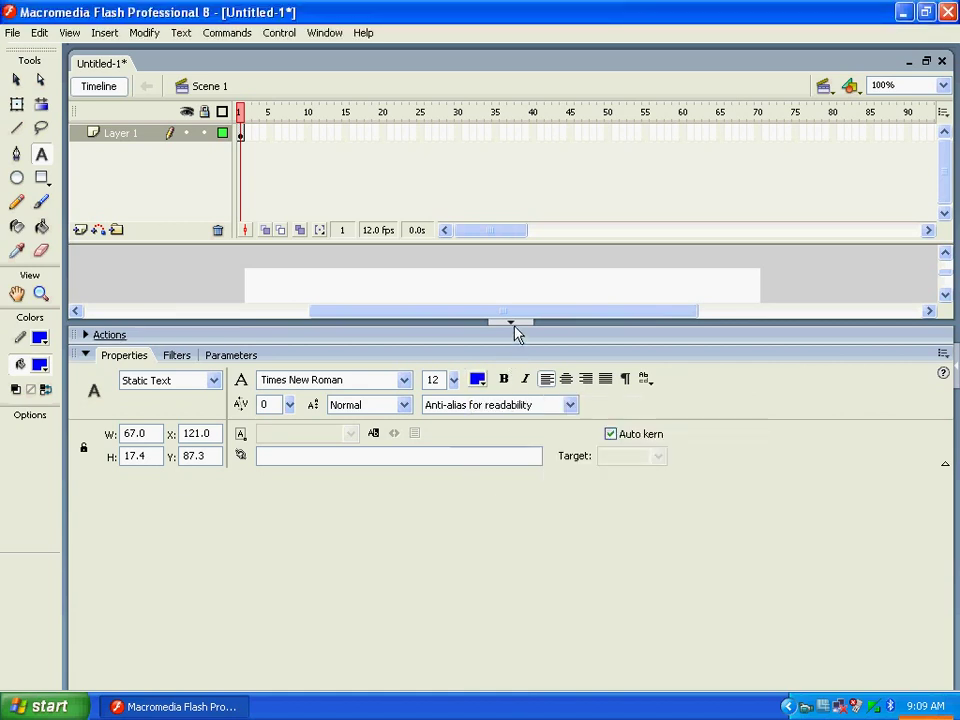
click(514, 333)
click(509, 190)
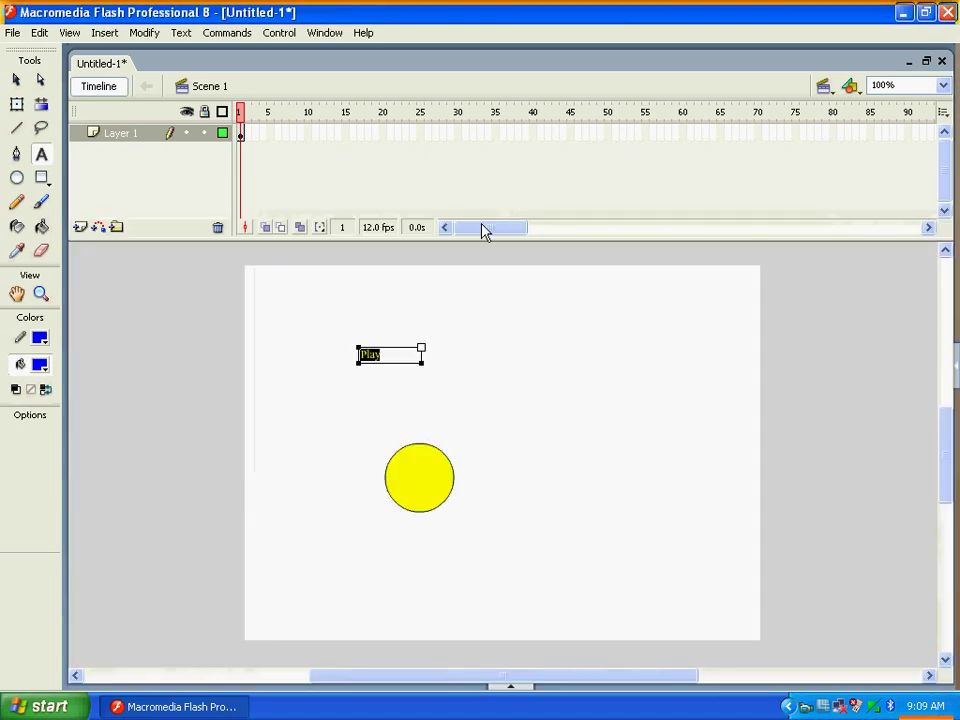
click(456, 401)
click(378, 345)
double_click(370, 354)
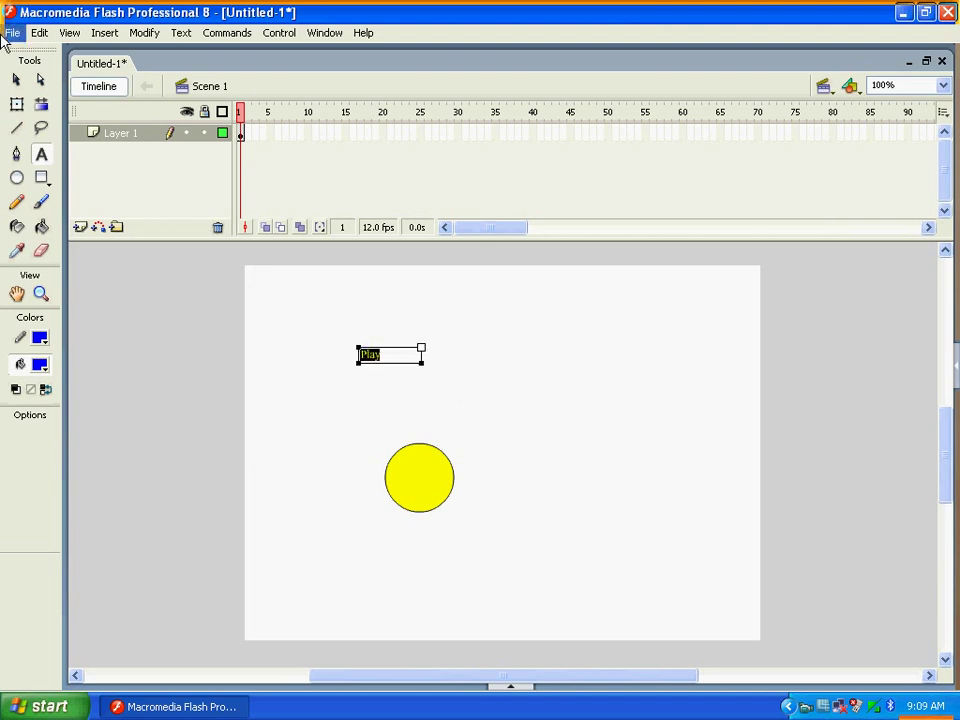
Move the "Play" text onto the yellow circle with Free Transform, undoing any resizing of the text block.
click(17, 104)
drag(381, 364, 374, 364)
key(ctrl+z)
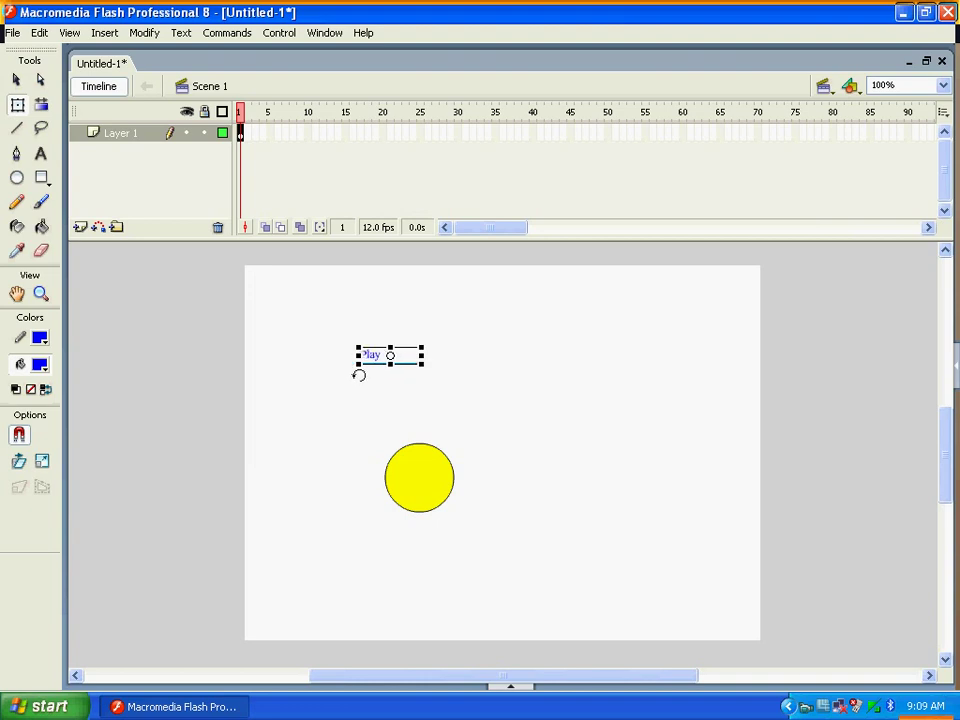
drag(374, 356, 441, 481)
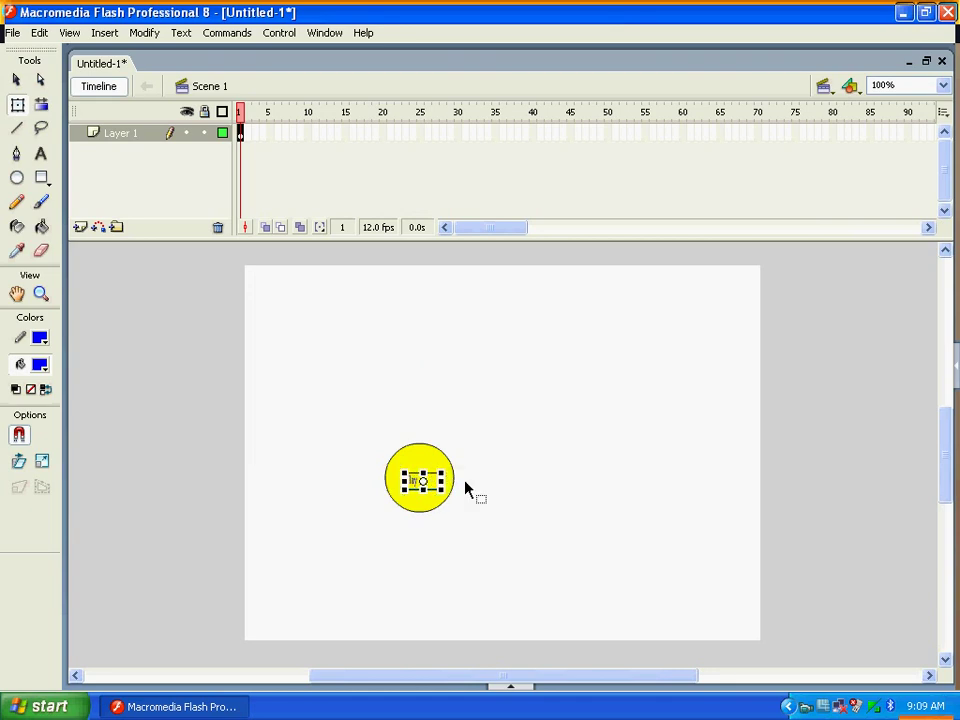
key(ctrl+z)
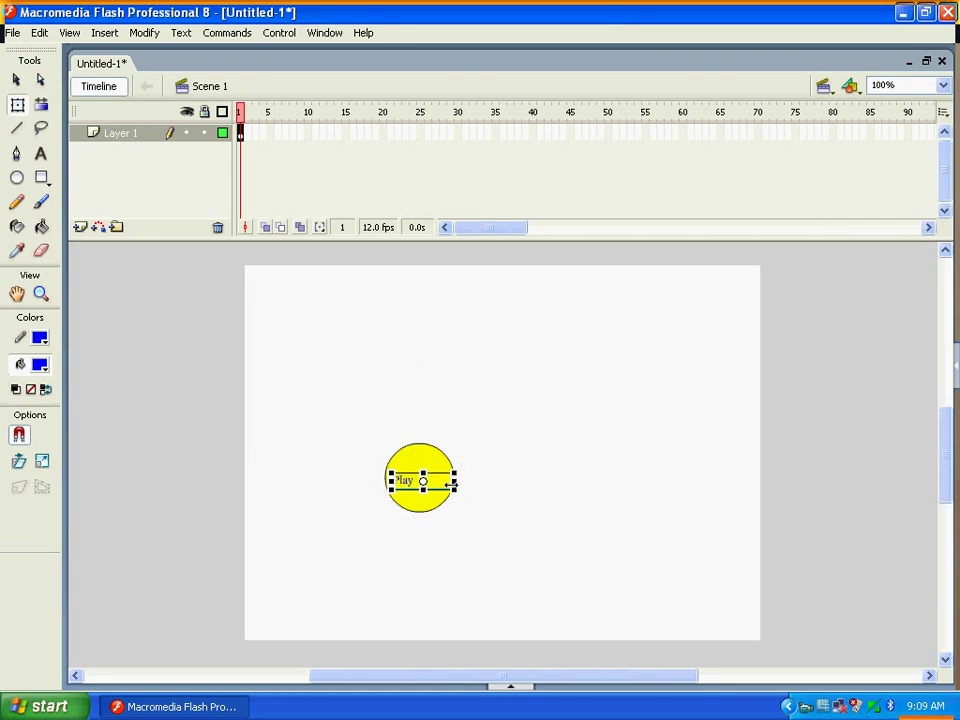
Increase the font size of the "Play" text to 27.
click(510, 684)
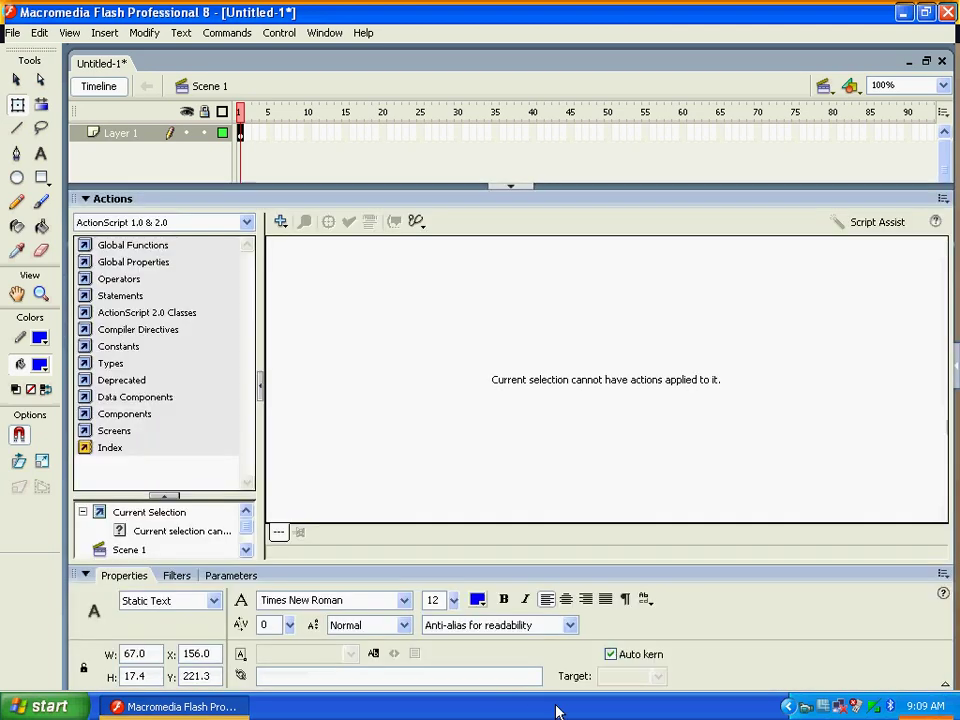
click(86, 202)
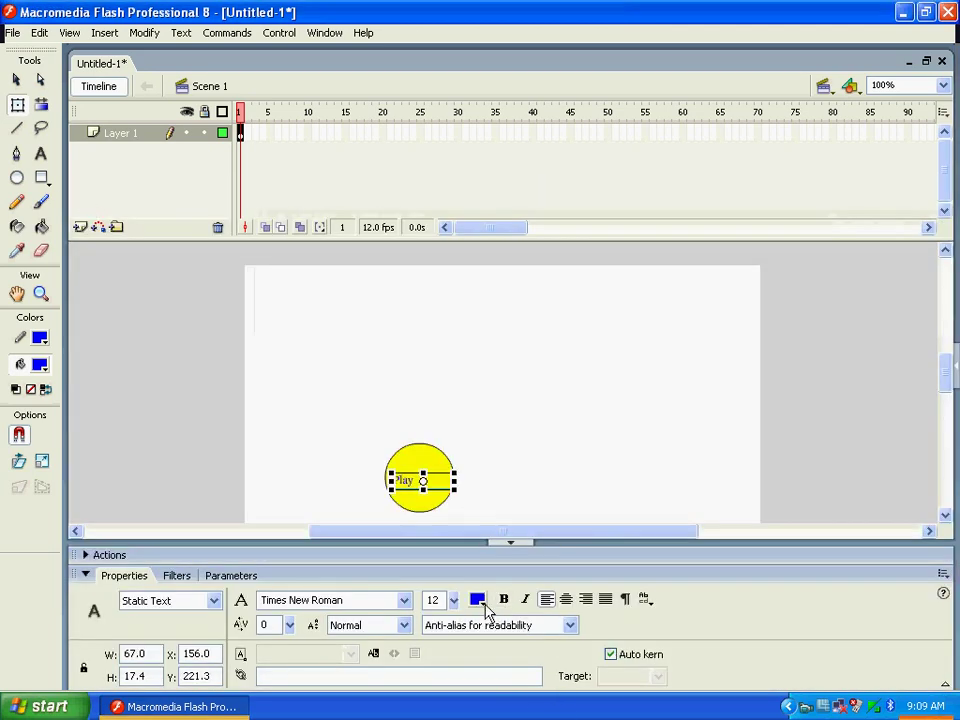
drag(454, 600, 450, 590)
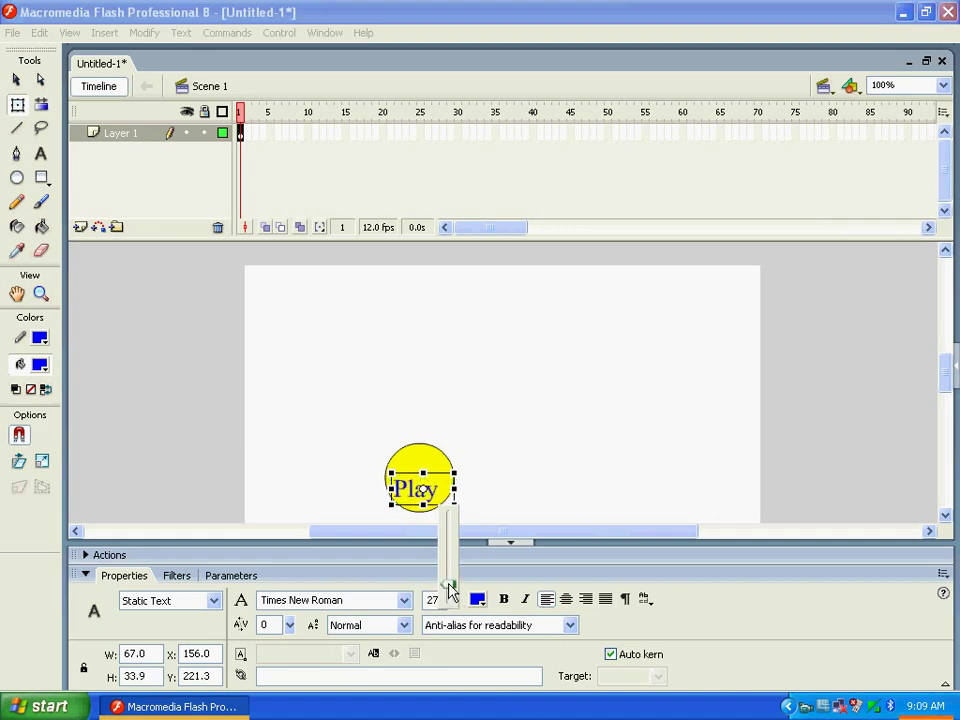
click(476, 493)
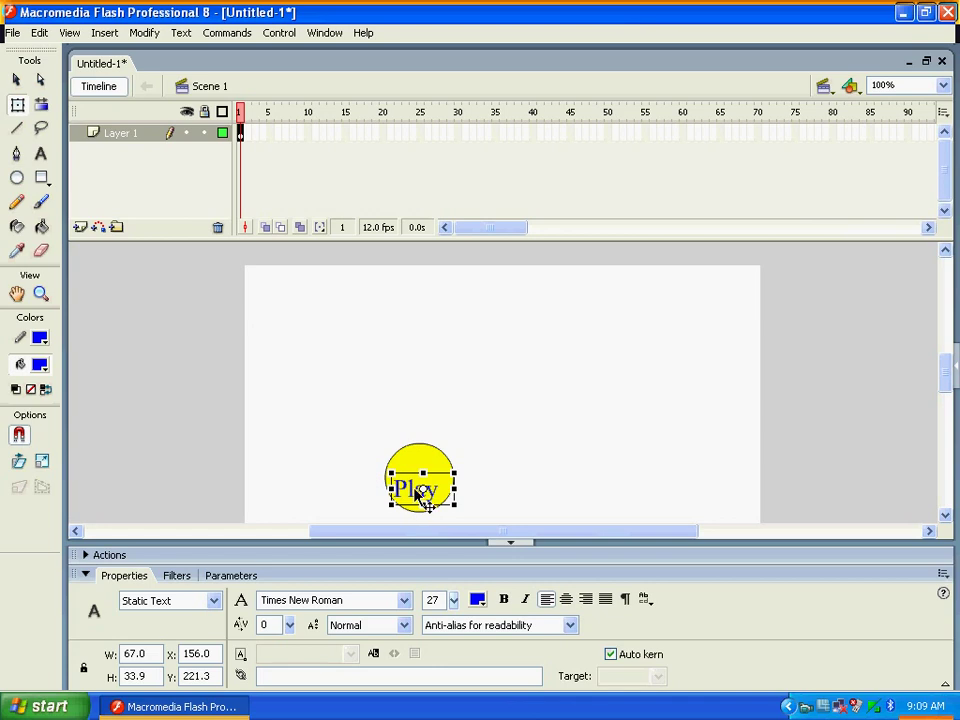
Set the "Play" text to centre alignment and position it in the middle of the yellow circle.
drag(421, 490, 424, 477)
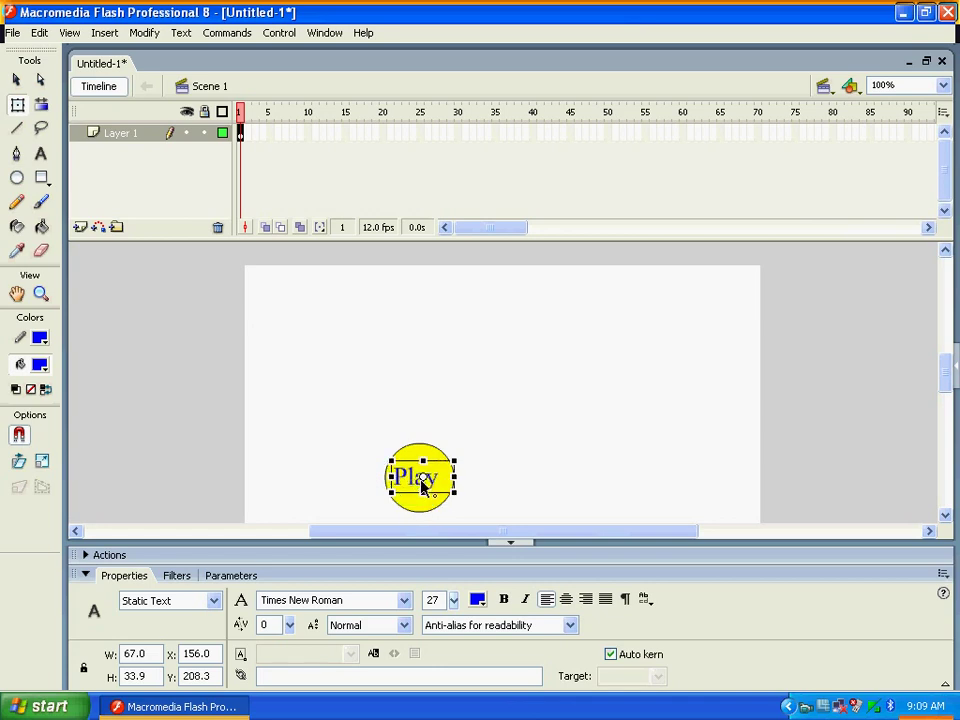
click(566, 598)
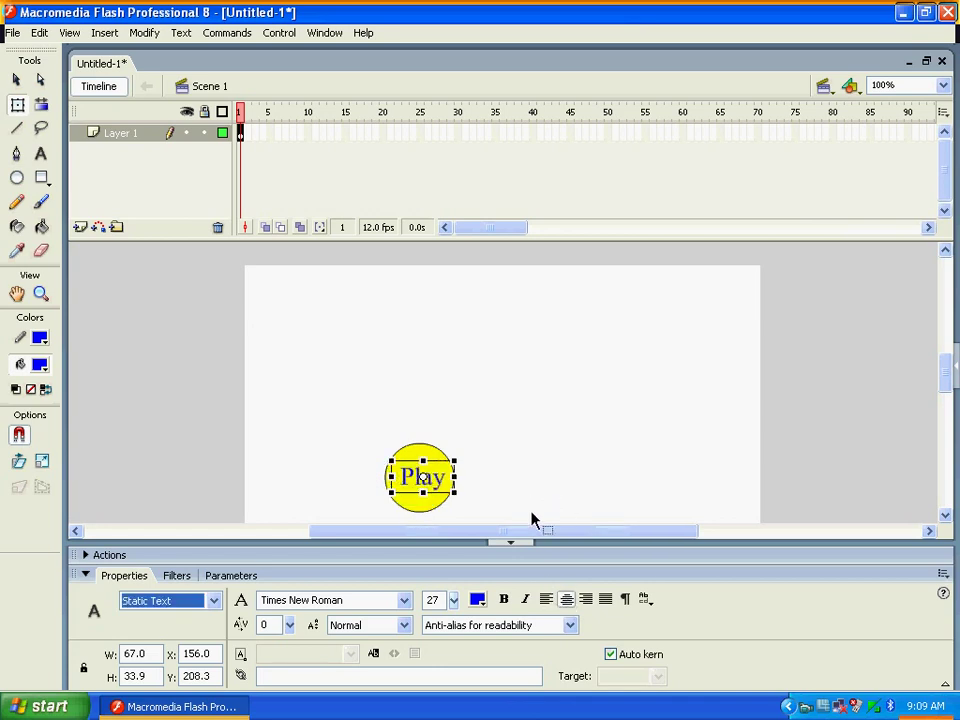
click(509, 546)
click(511, 530)
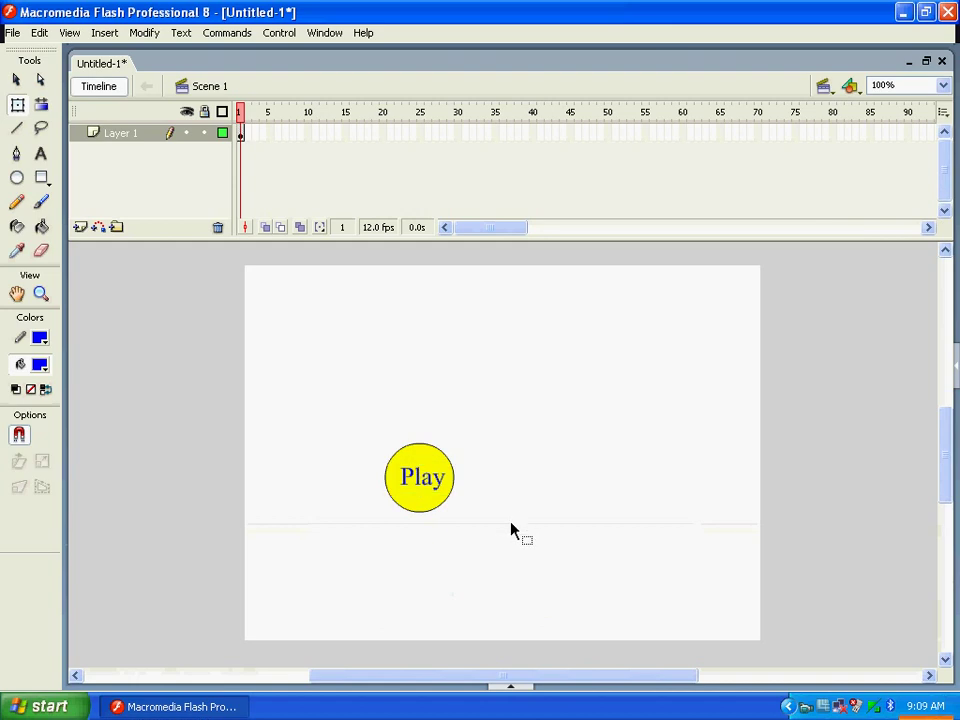
click(430, 490)
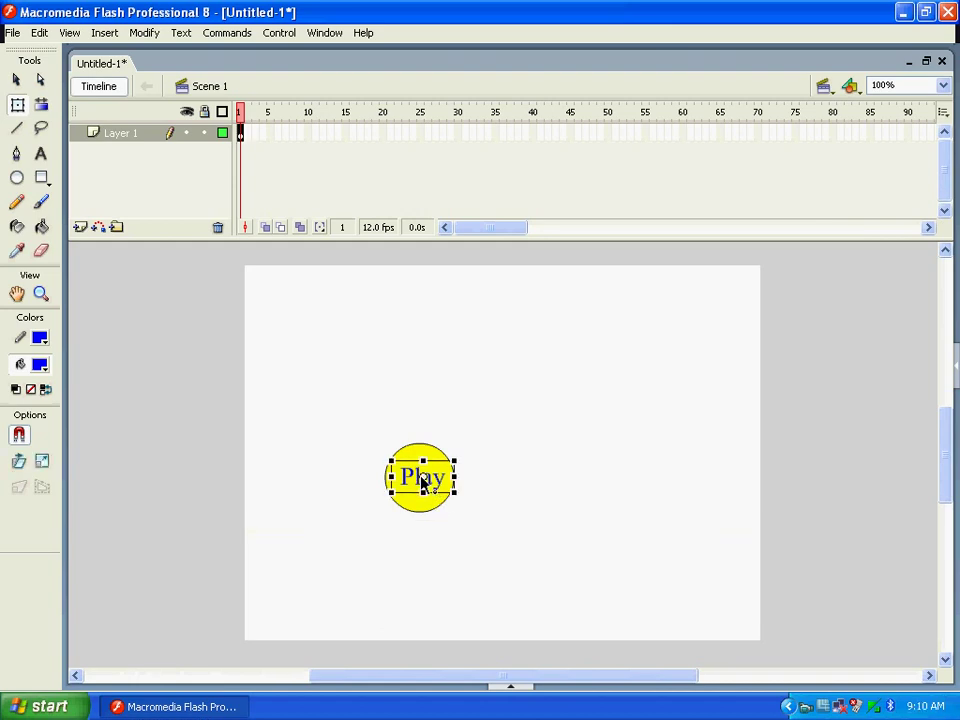
click(538, 538)
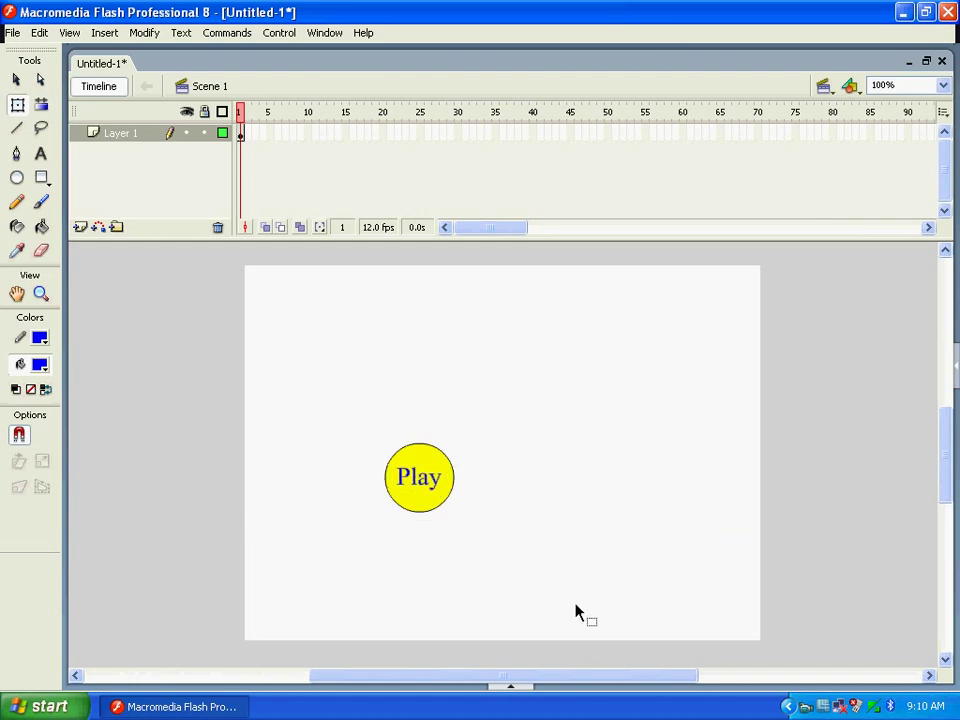
Convert the circle and its "Play" text together into a symbol of type Button.
click(16, 80)
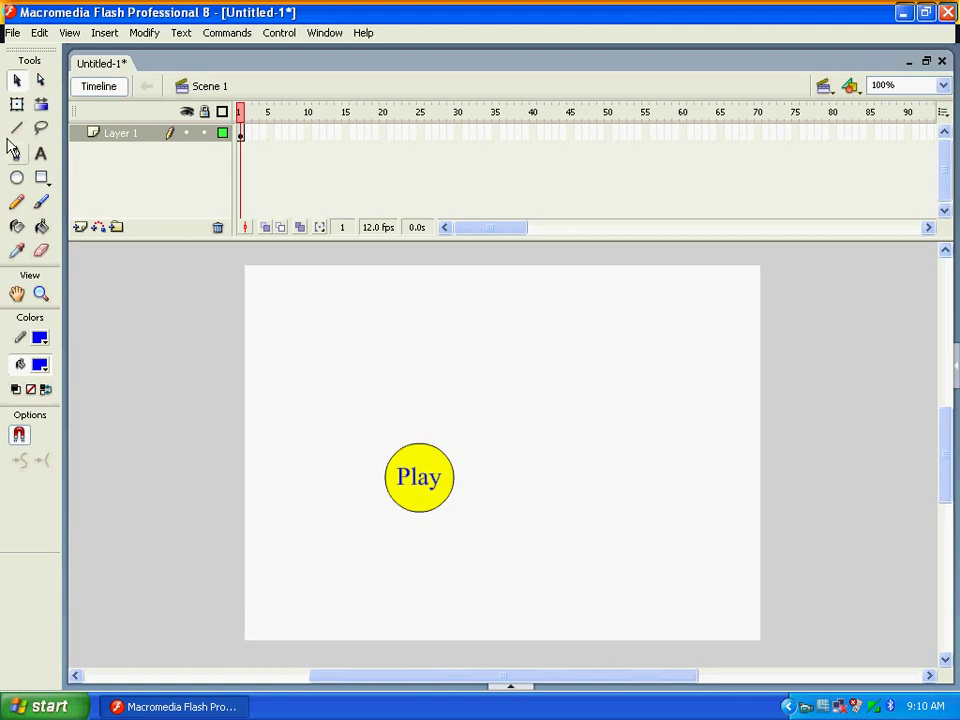
click(17, 104)
drag(323, 410, 517, 594)
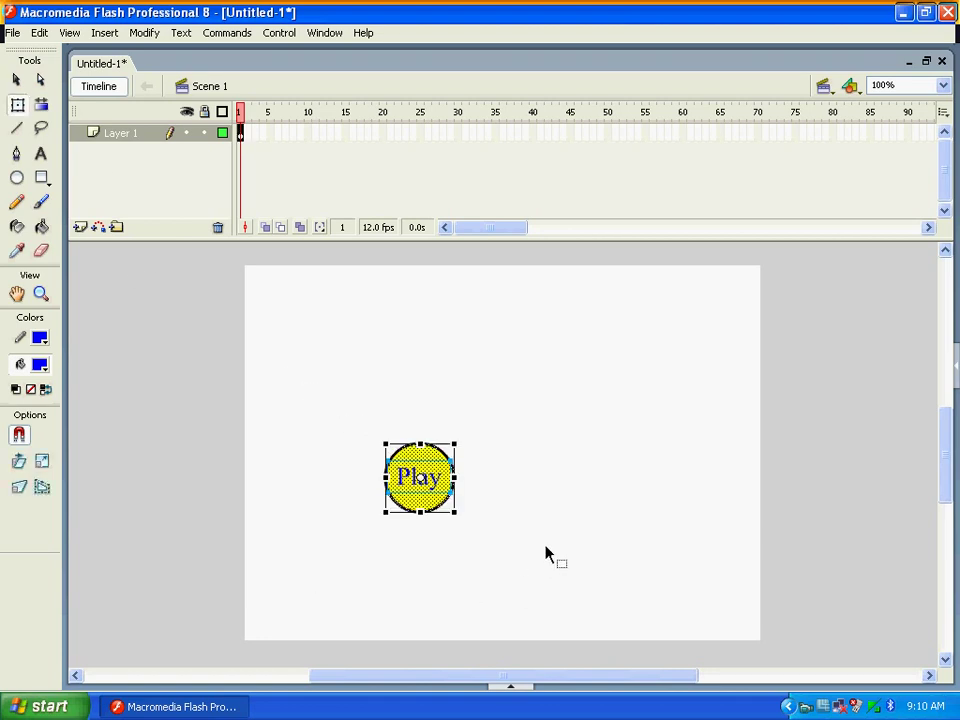
key(F8)
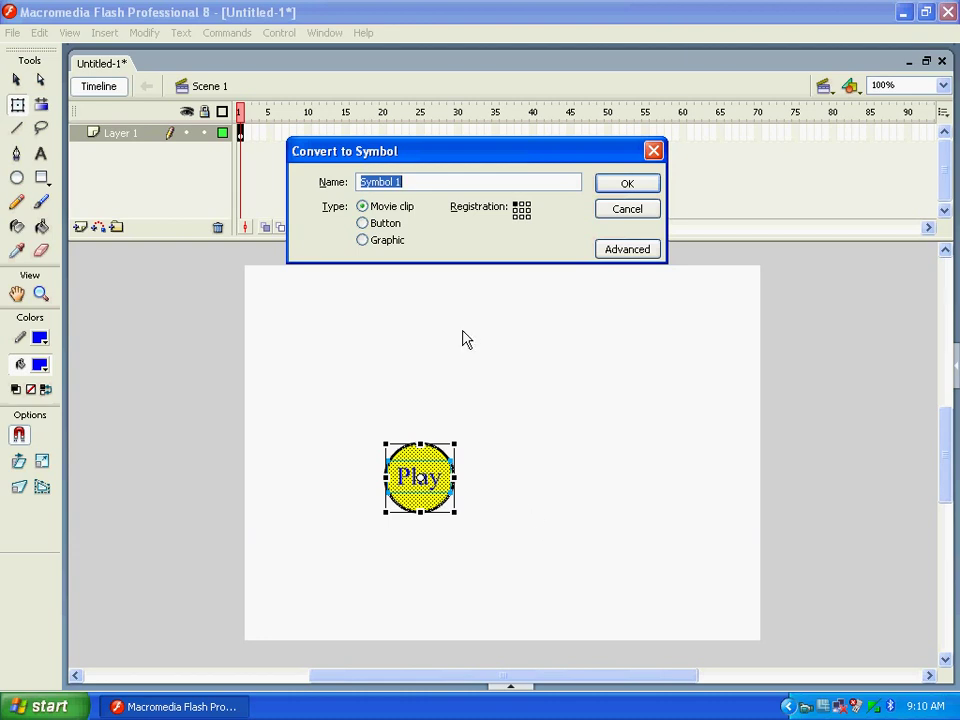
click(382, 223)
click(603, 183)
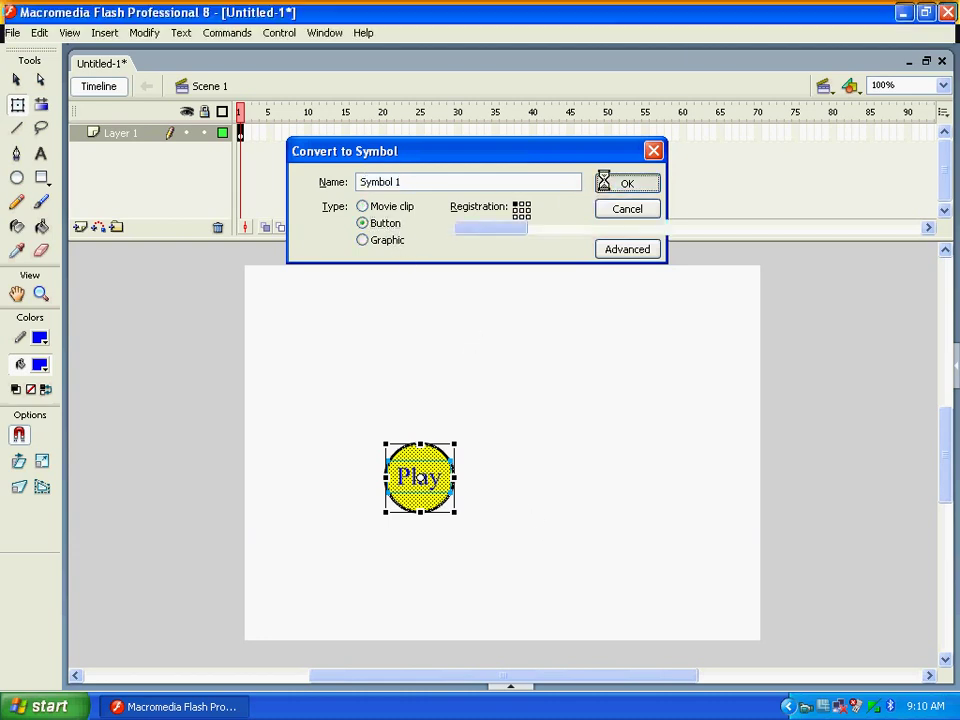
click(583, 476)
click(418, 484)
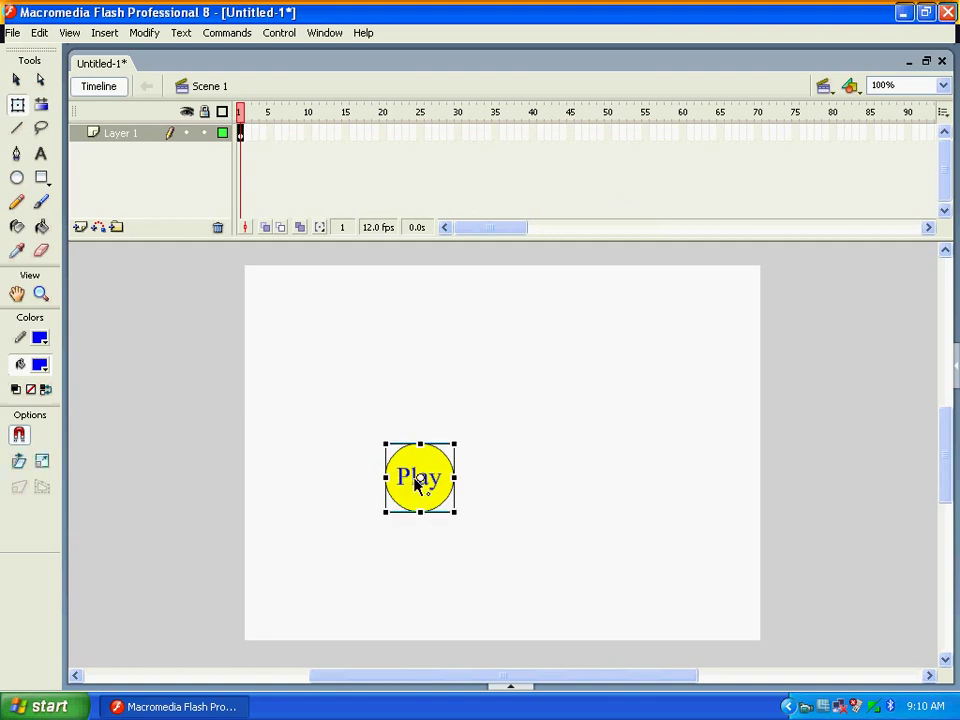
Deselect the button and insert a blank keyframe at frame 2 of Layer 1.
click(560, 470)
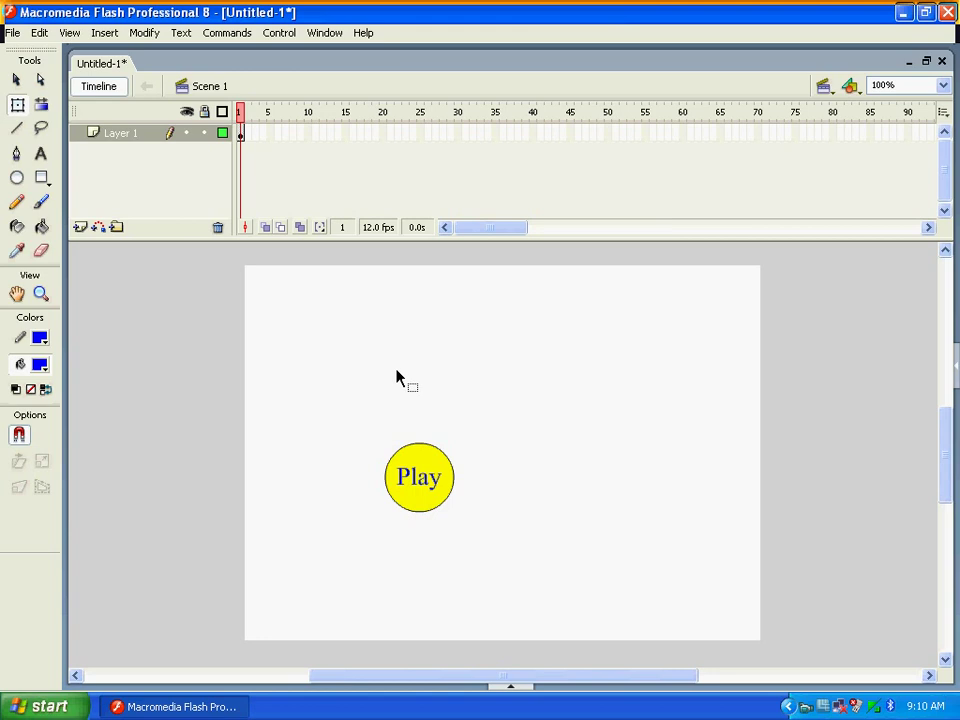
key(F7)
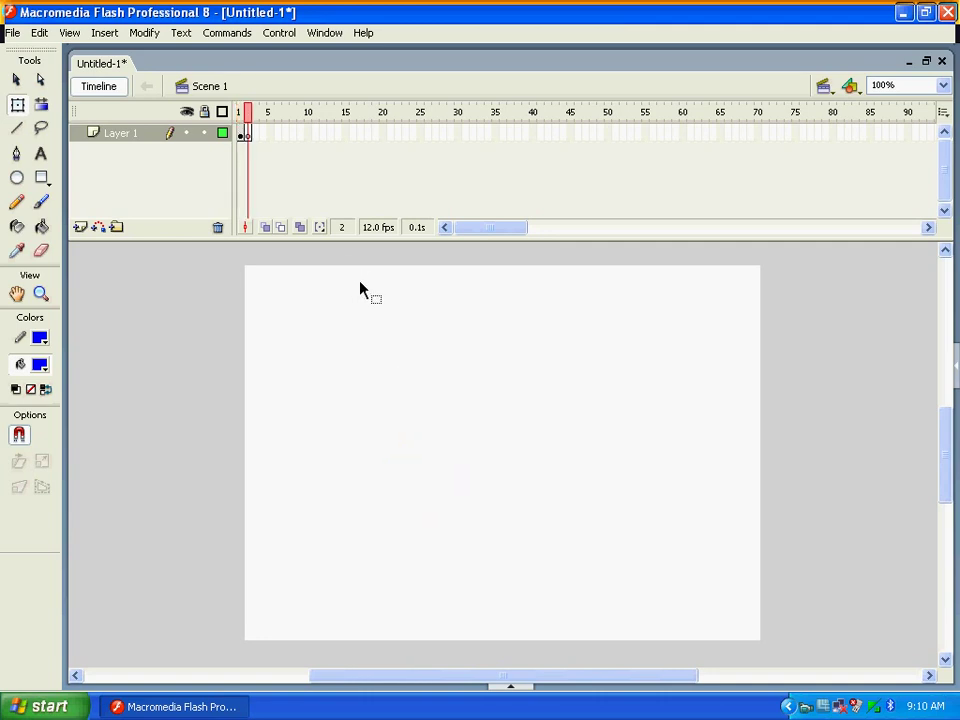
Undo the blank keyframe inserted at frame 2 and open the ActionScript editor for frame 1.
key(ctrl+z)
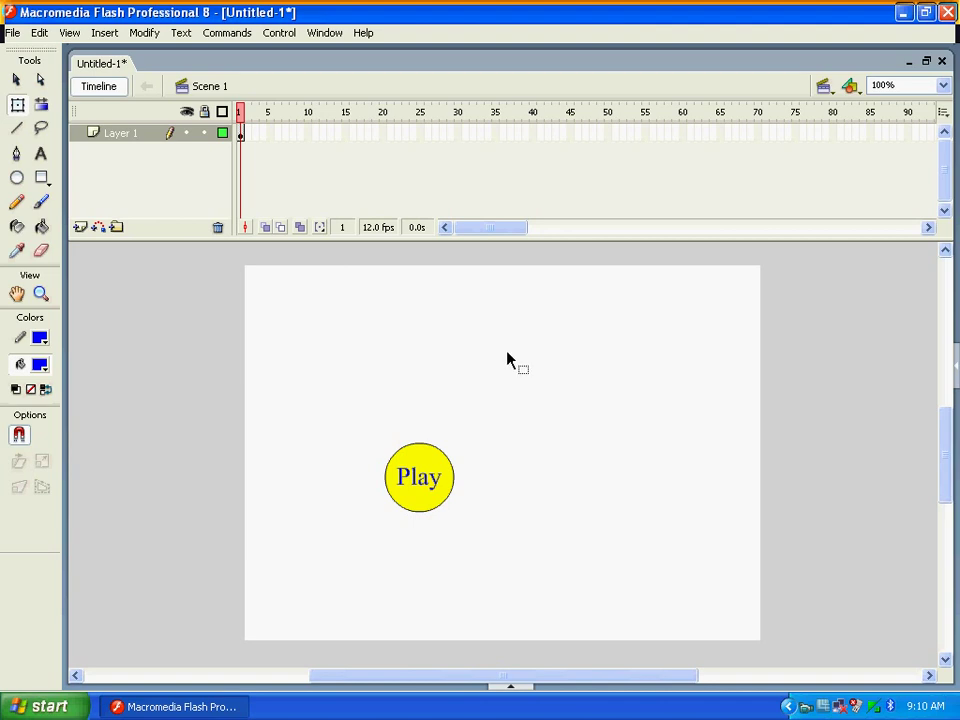
key(F4)
key(shift+F9)
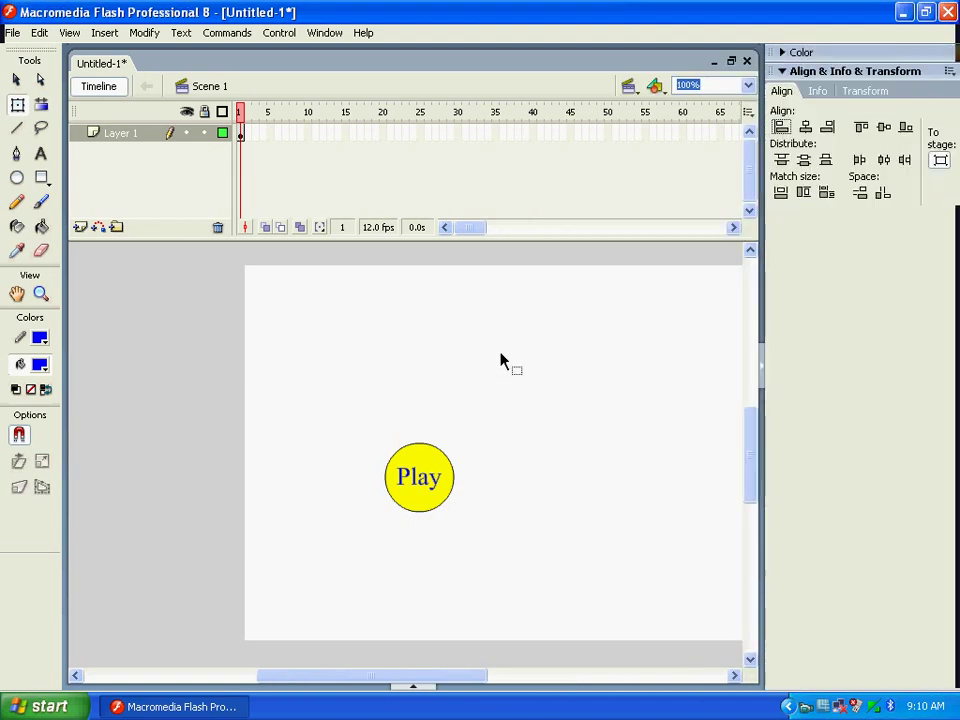
key(ctrl+F9)
key(ctrl+F9)
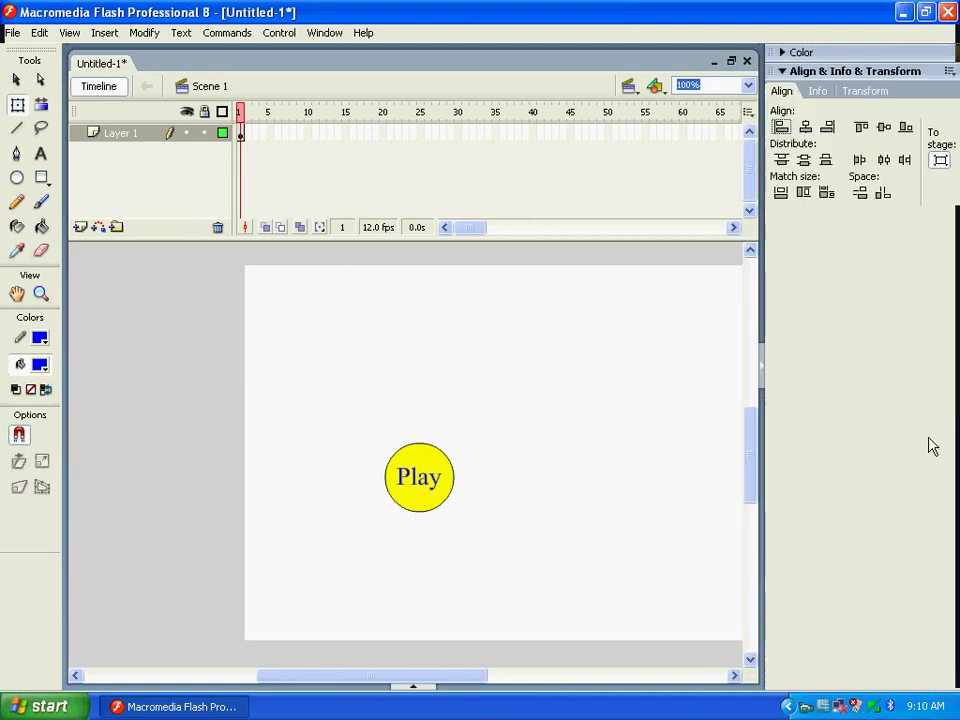
click(762, 378)
key(ctrl+F3)
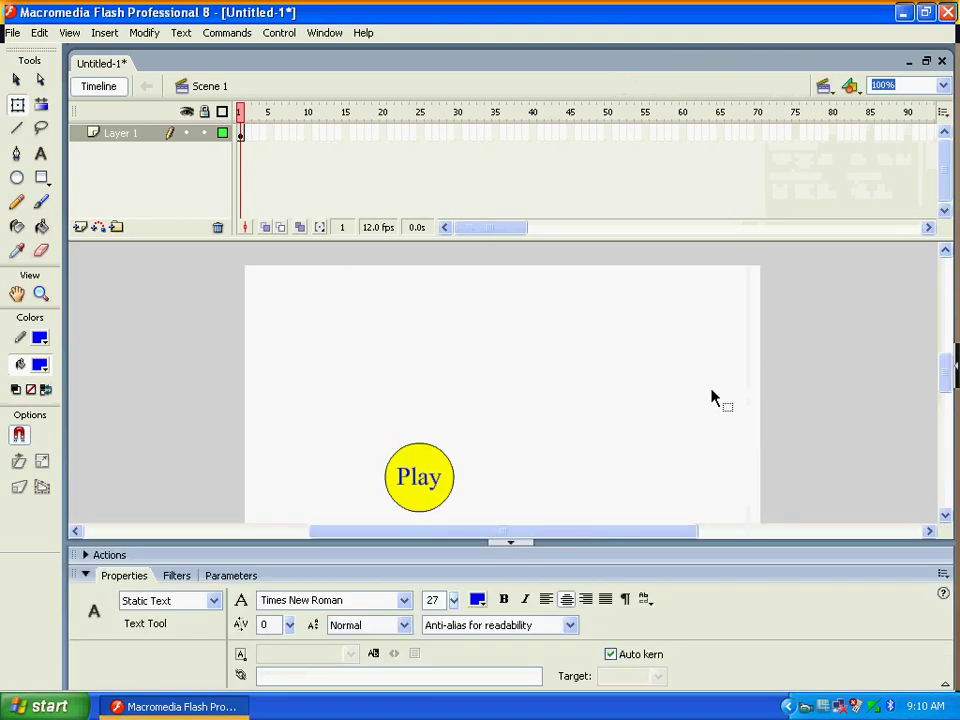
click(86, 555)
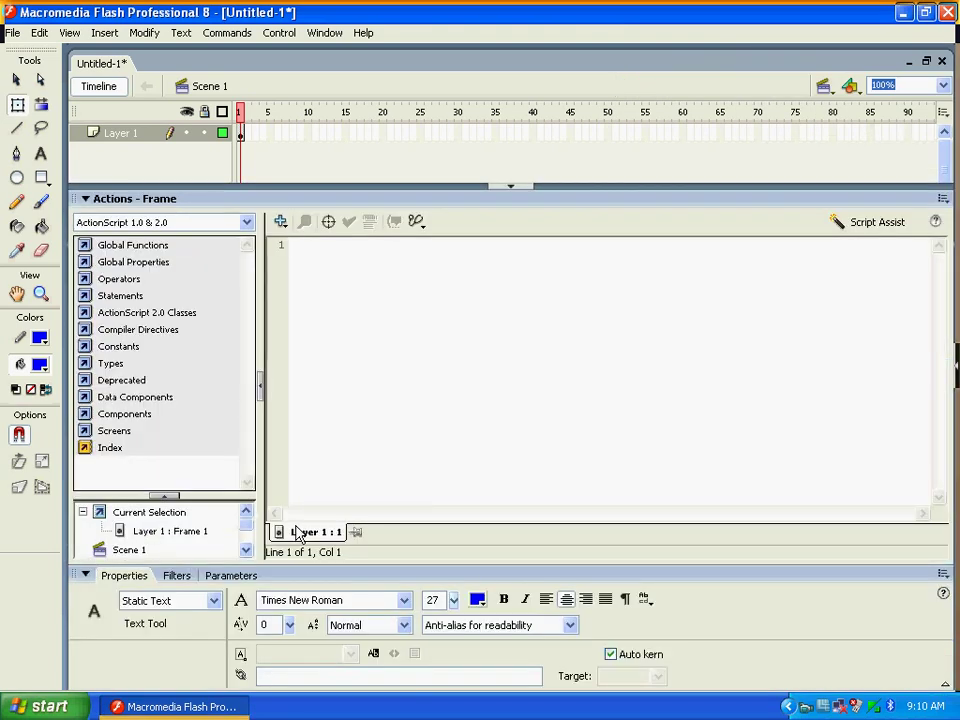
Add the Timeline Control action stop(); to frame 1 of Layer 1 and check the script's syntax.
click(397, 470)
key(s)
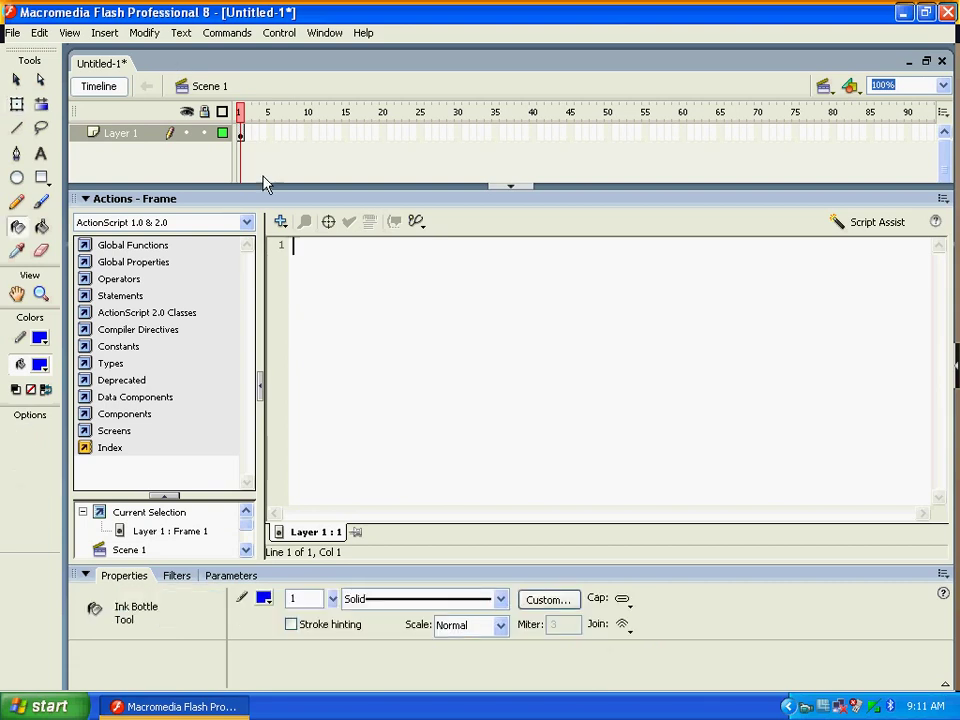
click(281, 221)
mouse_move(327, 245)
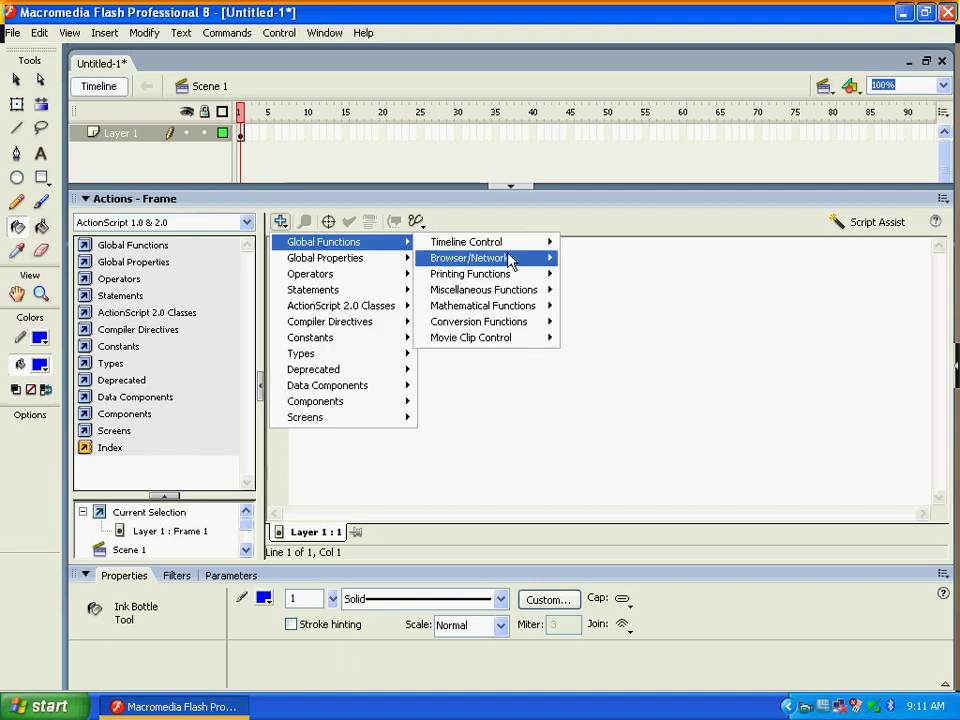
mouse_move(507, 247)
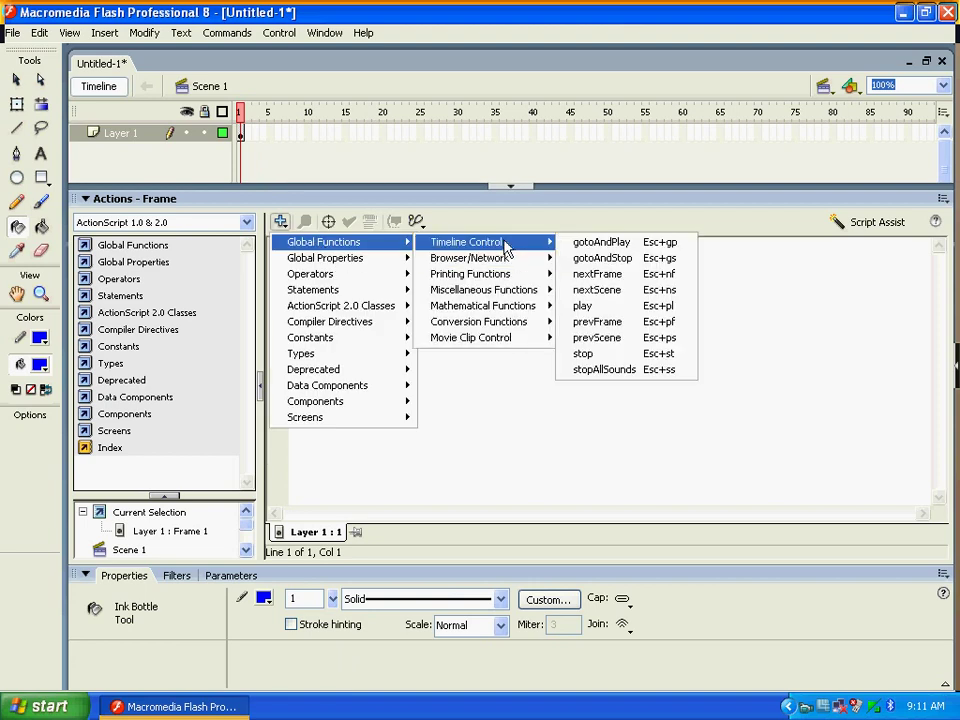
click(600, 354)
click(350, 222)
click(485, 375)
key(q)
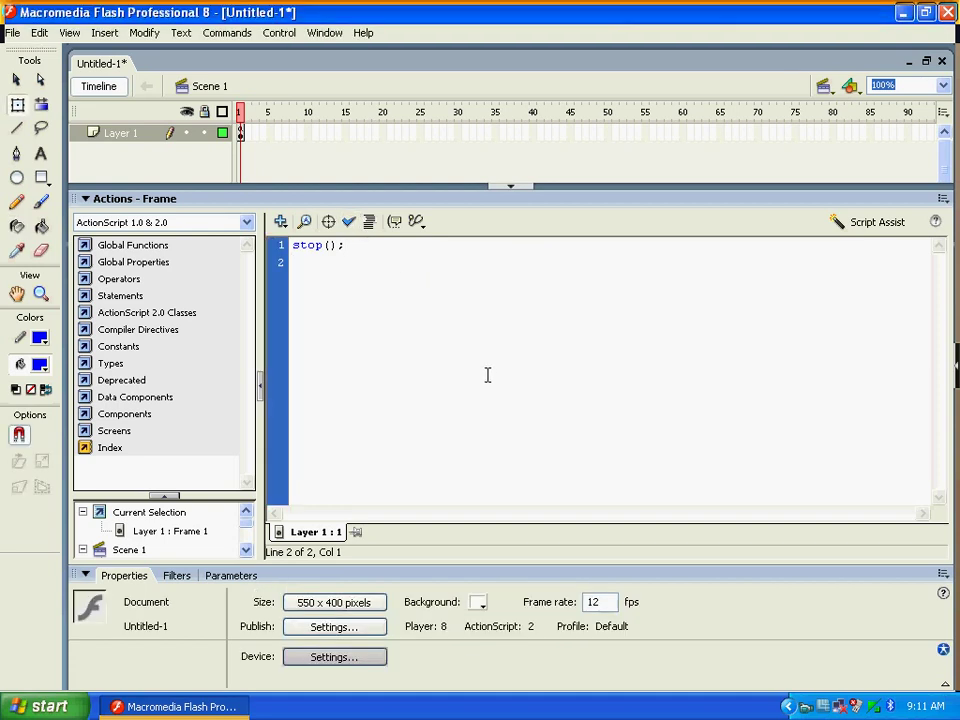
Close the script editor and insert a new scene into the movie.
click(84, 199)
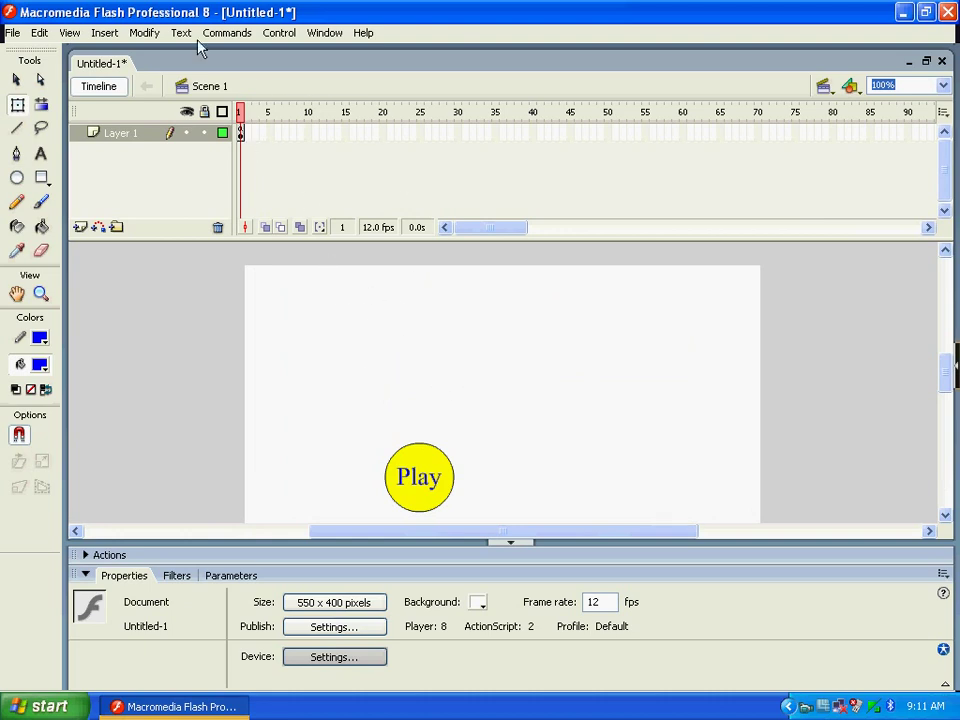
click(108, 34)
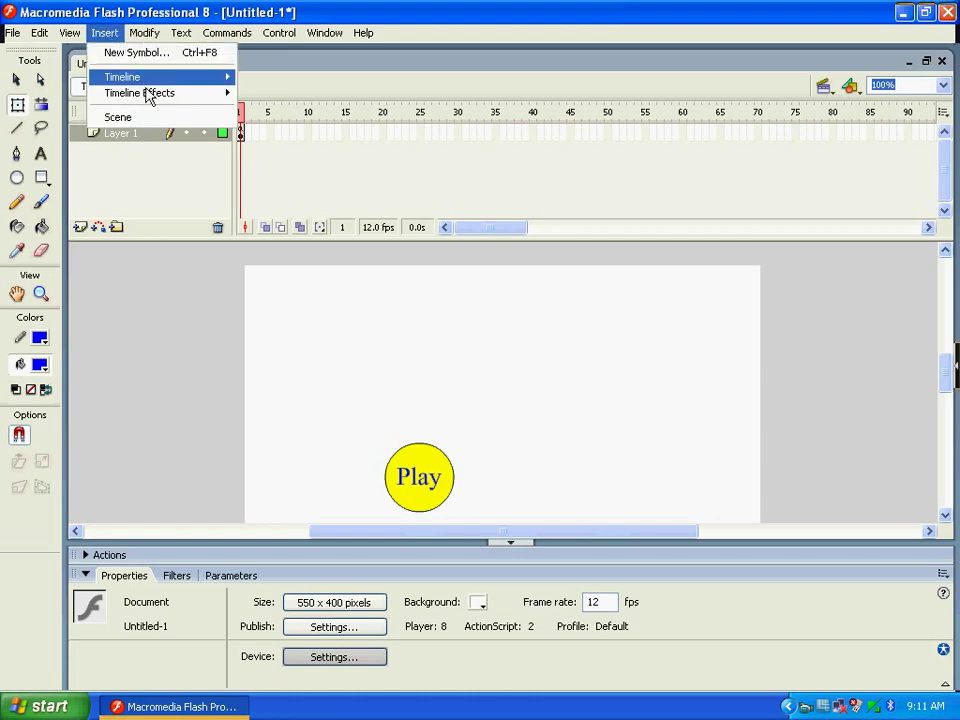
click(152, 119)
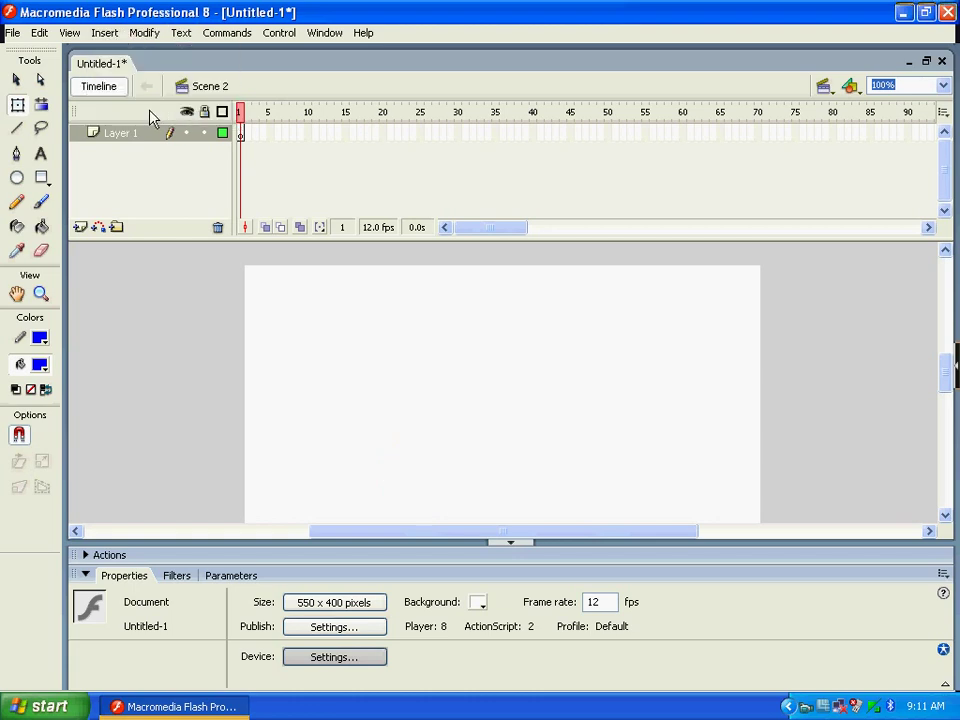
Draw a tall, narrow blue oval as a balloon in the lower-left area of Scene 2's stage.
click(520, 548)
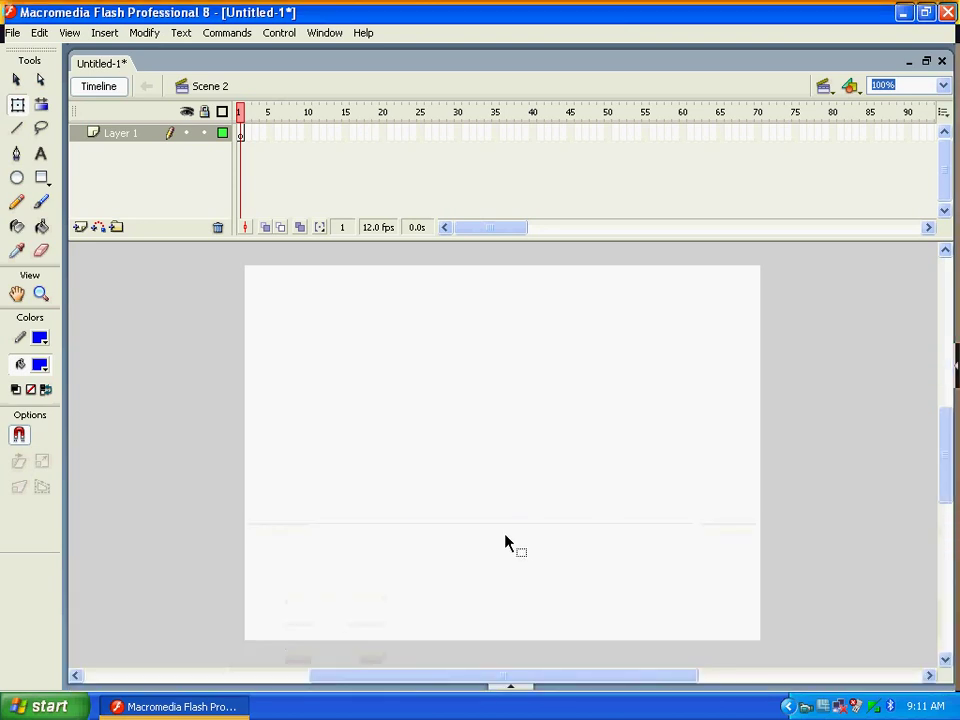
click(18, 179)
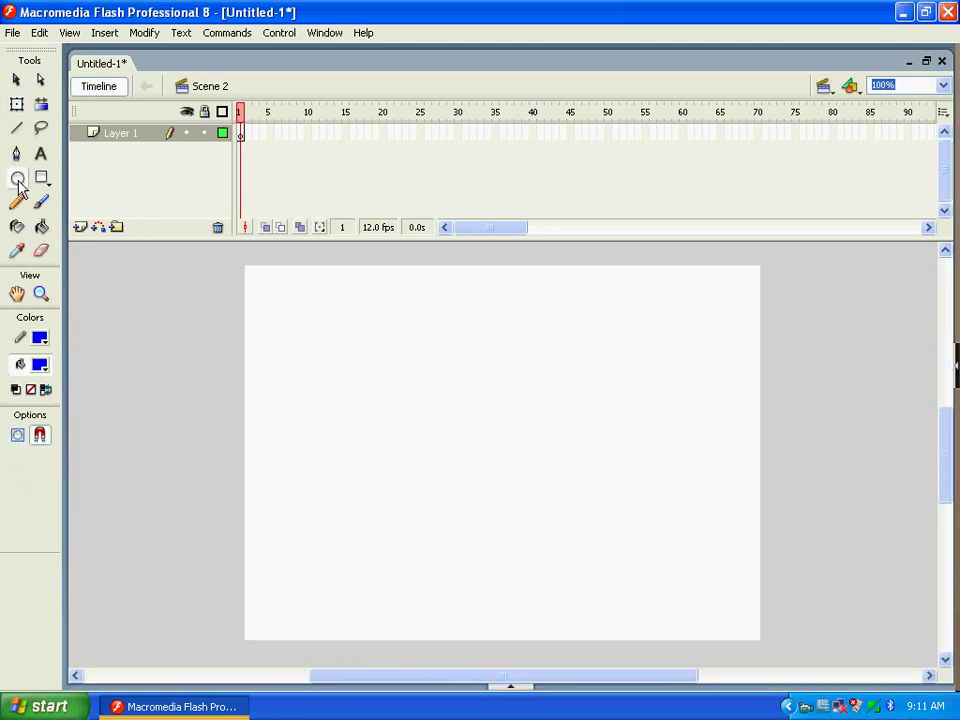
drag(341, 444, 379, 514)
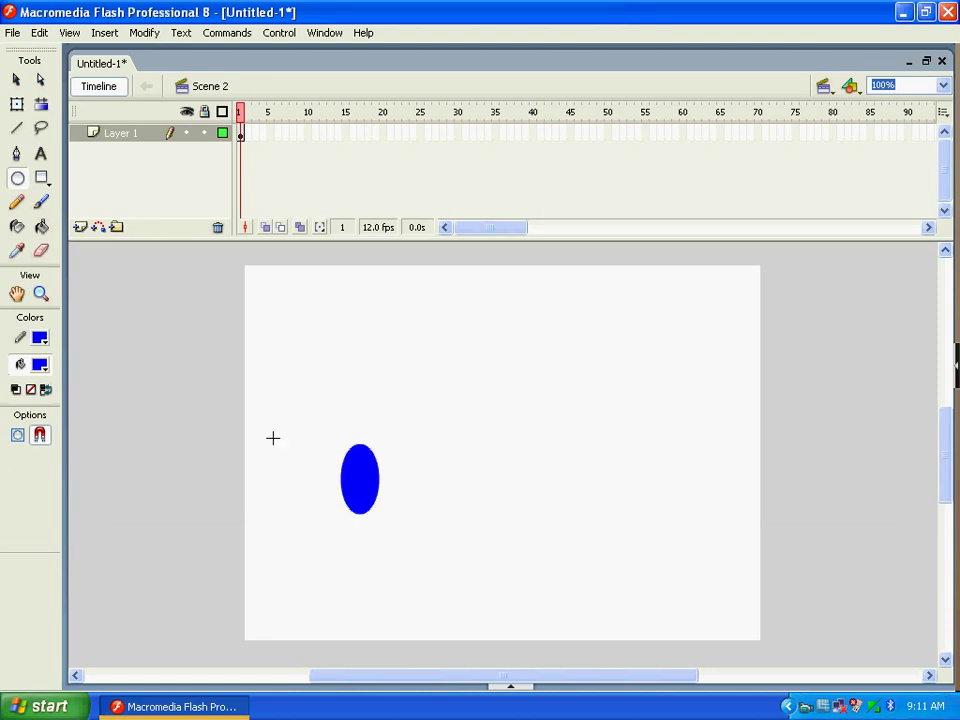
Draw a black zigzag string hanging down from the blue oval with the Pencil tool.
click(16, 201)
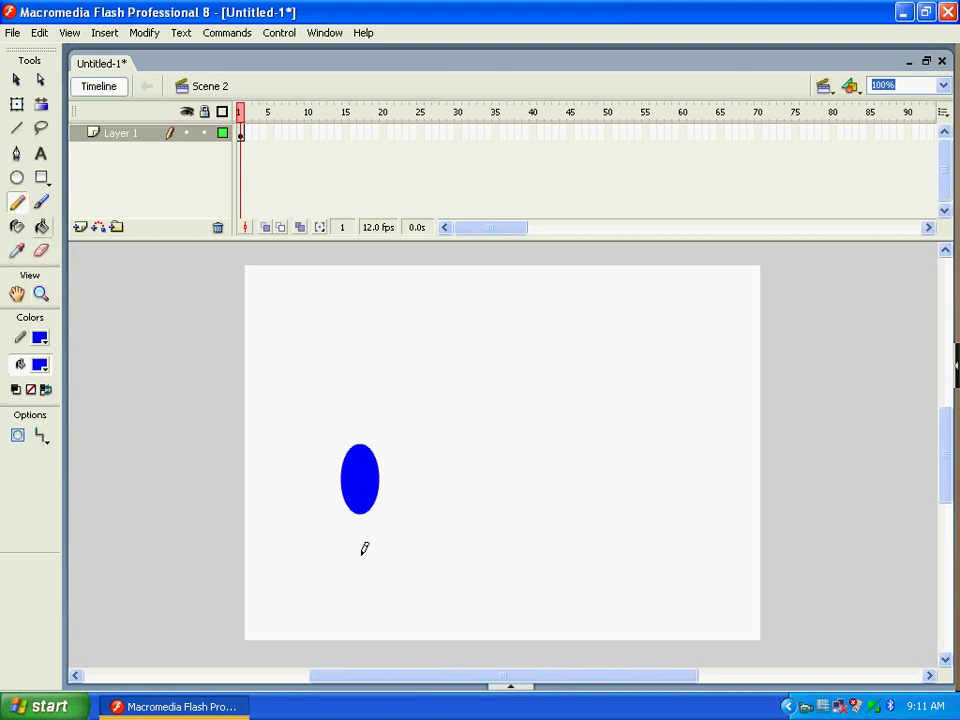
mouse_move(359, 510)
mouse_down()
mouse_move(387, 539)
mouse_move(351, 589)
mouse_move(381, 607)
mouse_move(377, 617)
mouse_up()
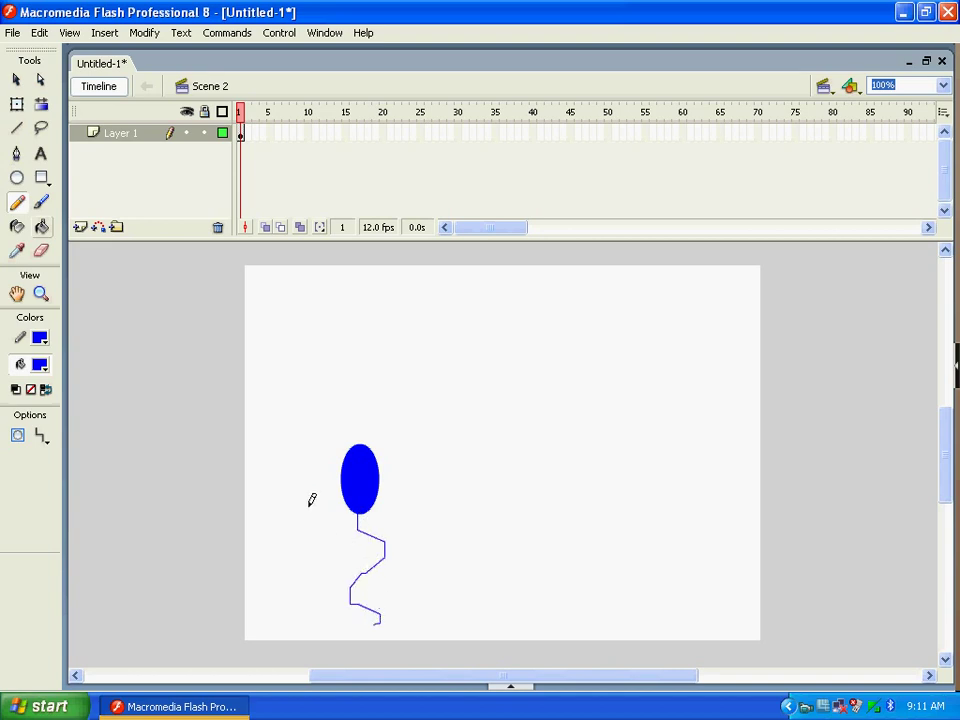
key(ctrl+z)
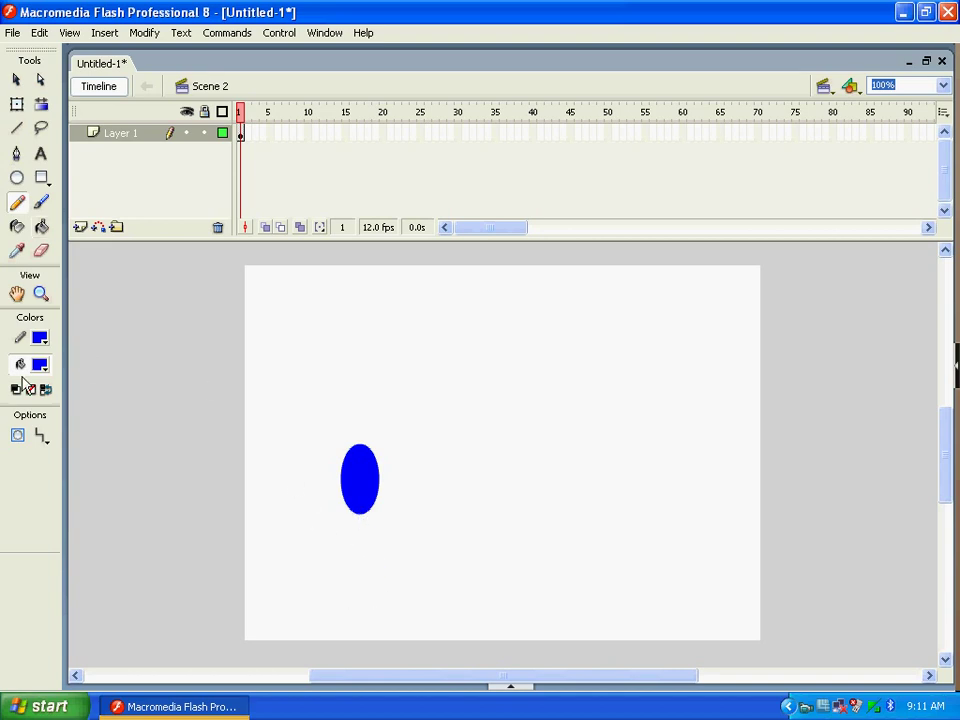
click(40, 338)
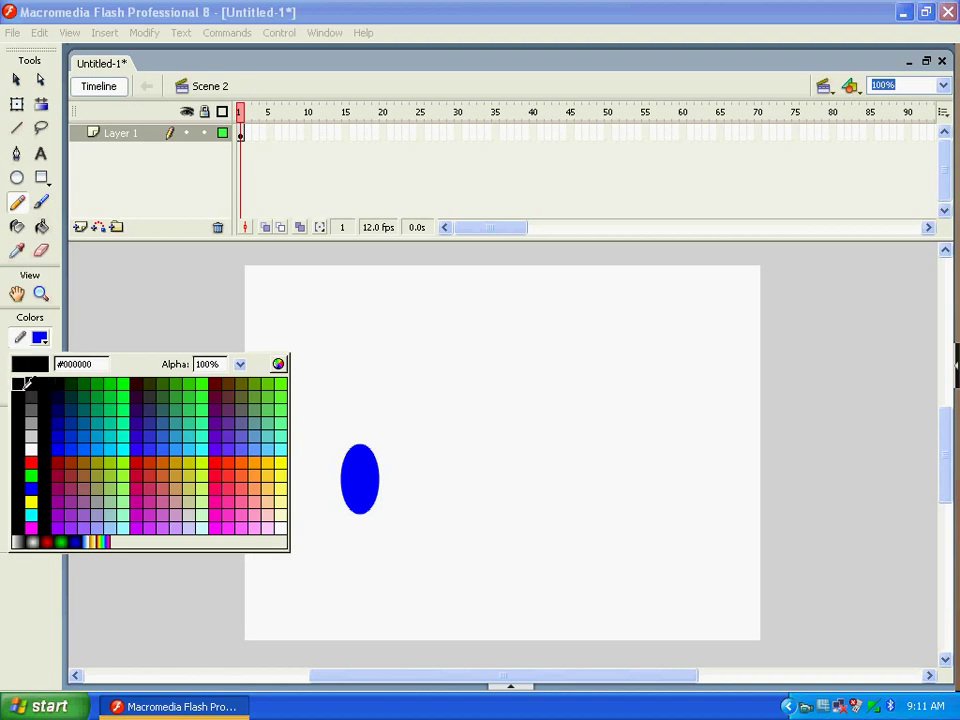
click(27, 384)
mouse_move(352, 511)
mouse_down()
mouse_move(369, 548)
mouse_move(339, 570)
mouse_move(330, 610)
mouse_up()
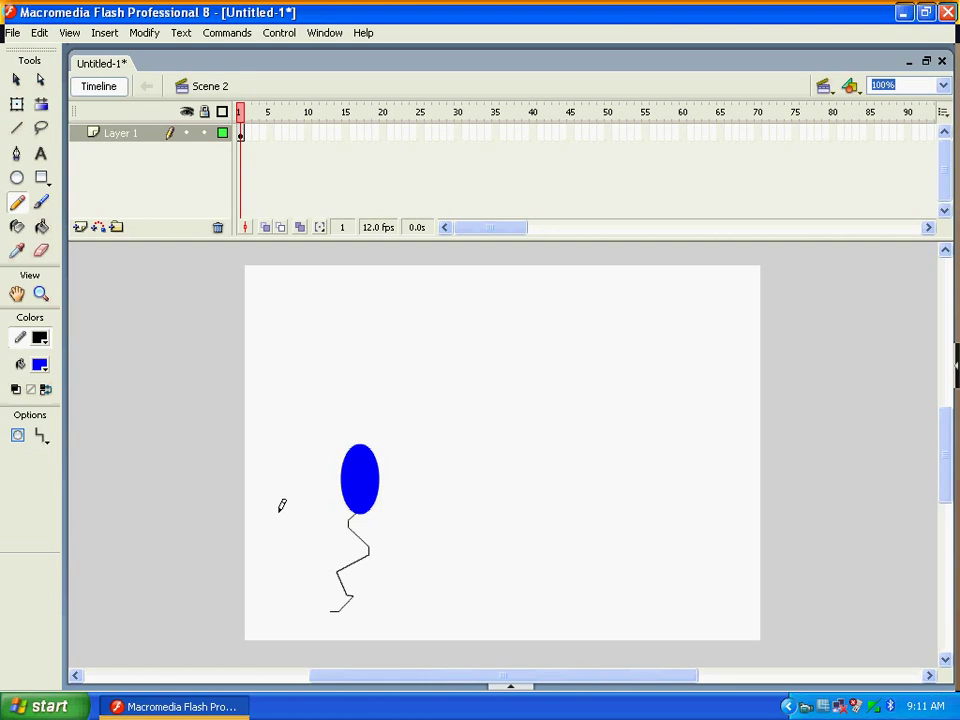
Copy the whole balloon with its string and place the duplicate just right of the original, slightly lower.
click(17, 81)
click(17, 104)
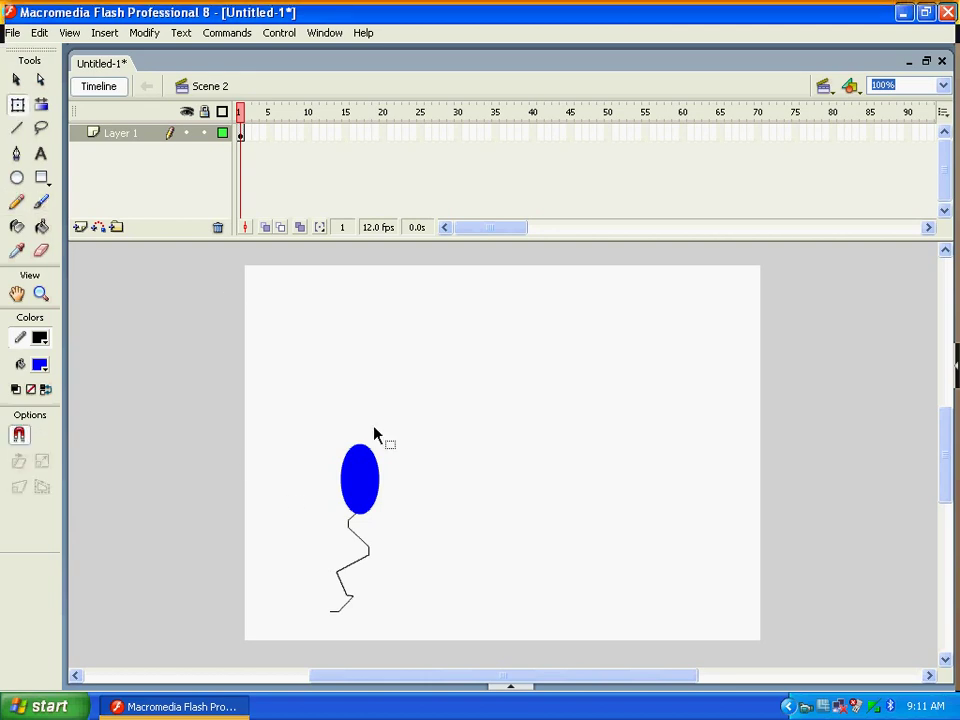
drag(311, 425, 412, 660)
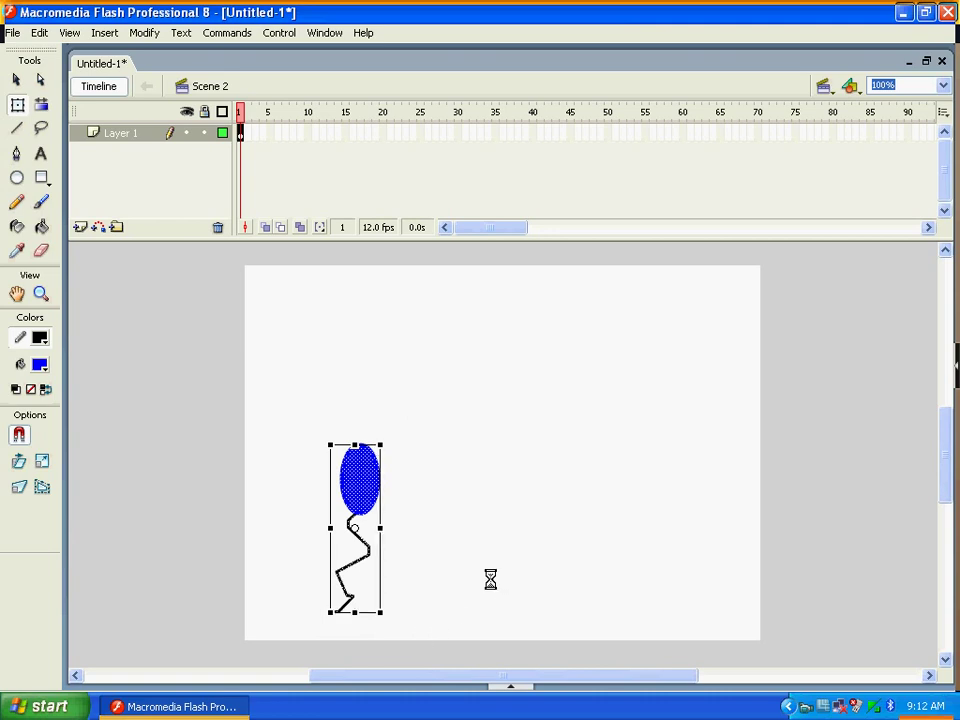
key(ctrl+v)
drag(508, 430, 412, 515)
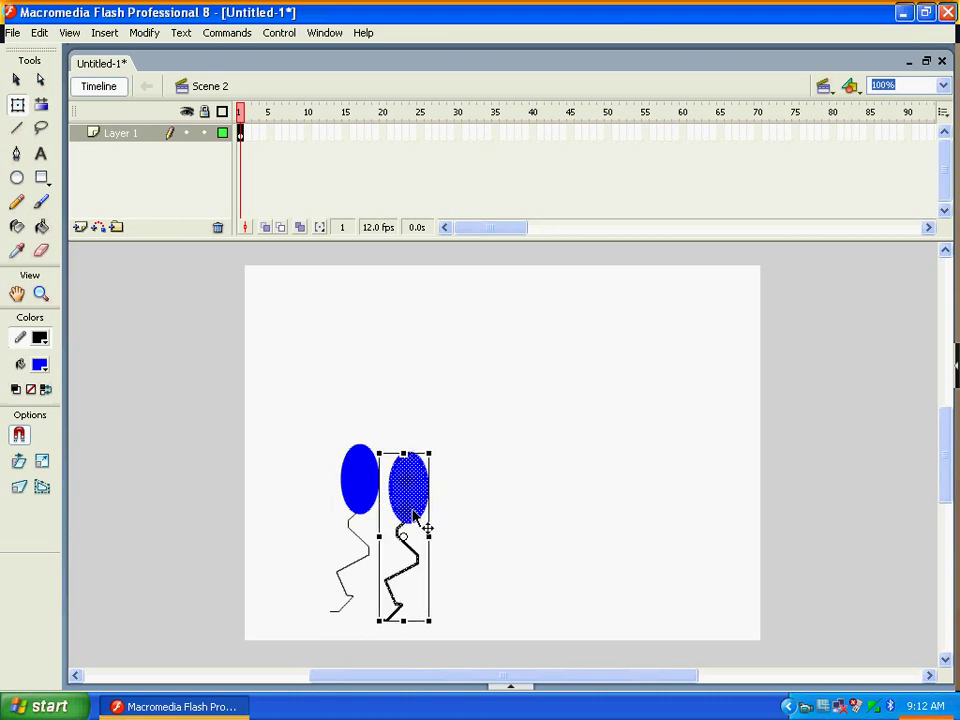
Paste another balloon copy and place it as the third in the row, right of the second balloon.
click(497, 525)
key(ctrl+v)
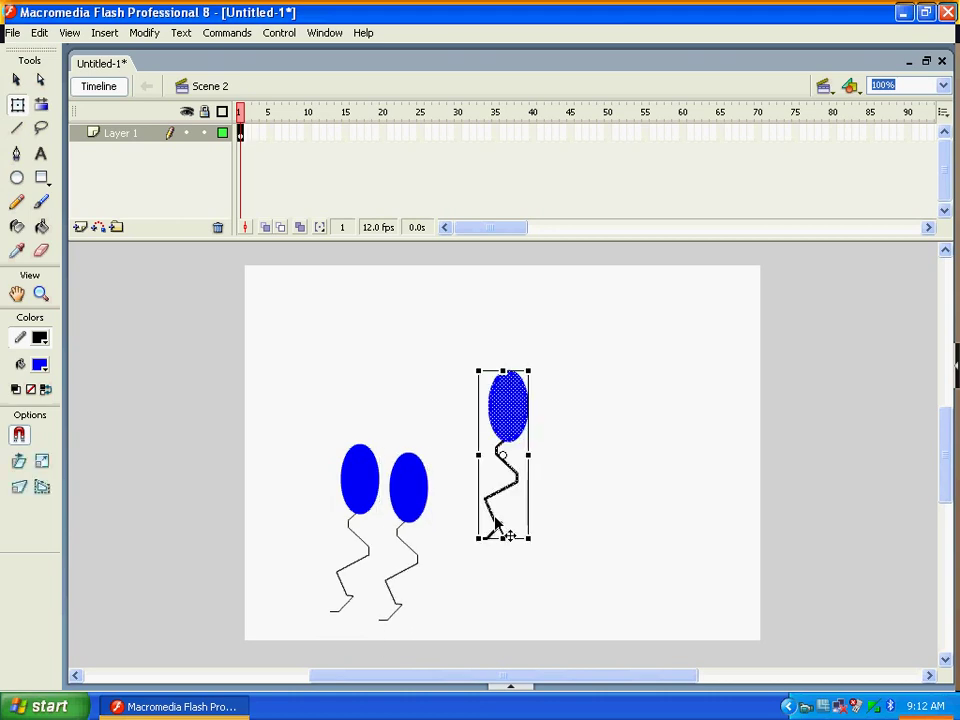
drag(505, 420, 458, 516)
click(532, 510)
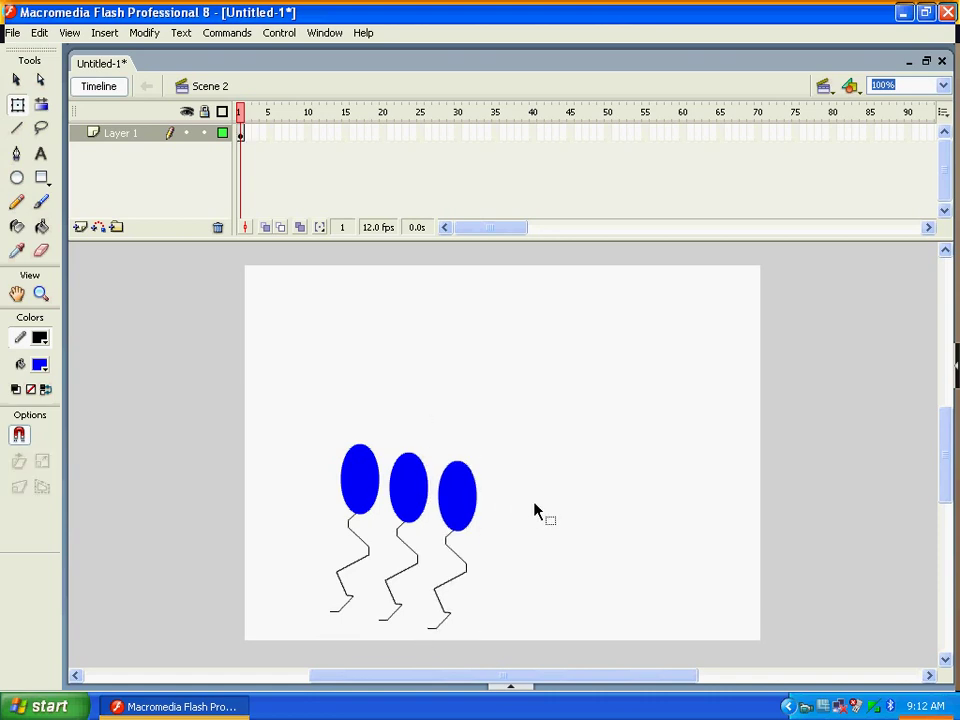
Paste one more balloon copy and place it left of the original, level with it.
key(ctrl+v)
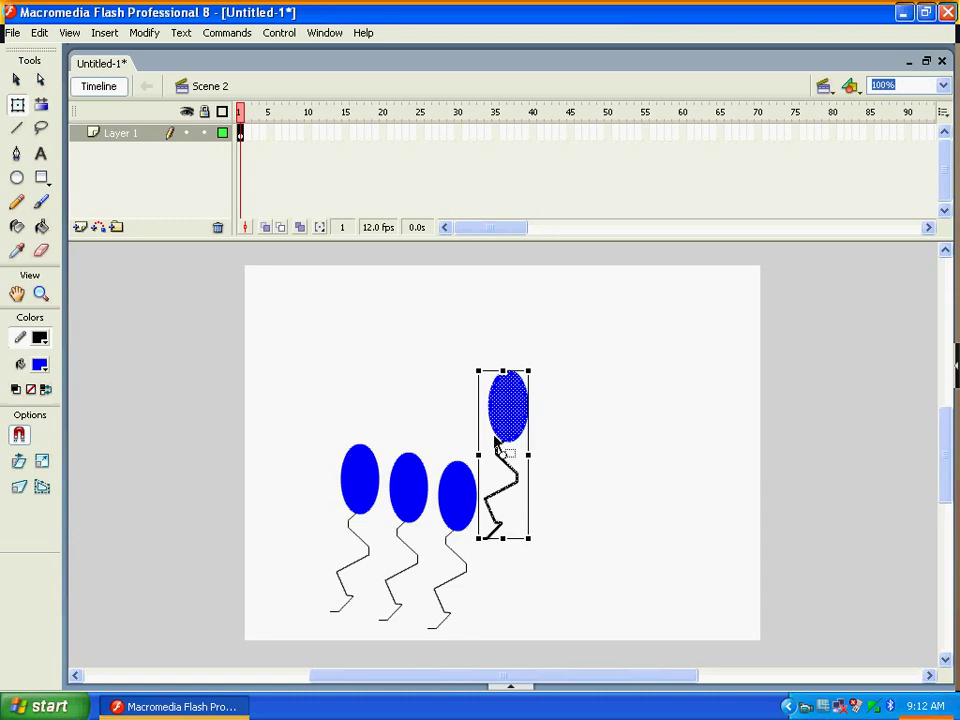
drag(501, 450, 310, 506)
click(555, 564)
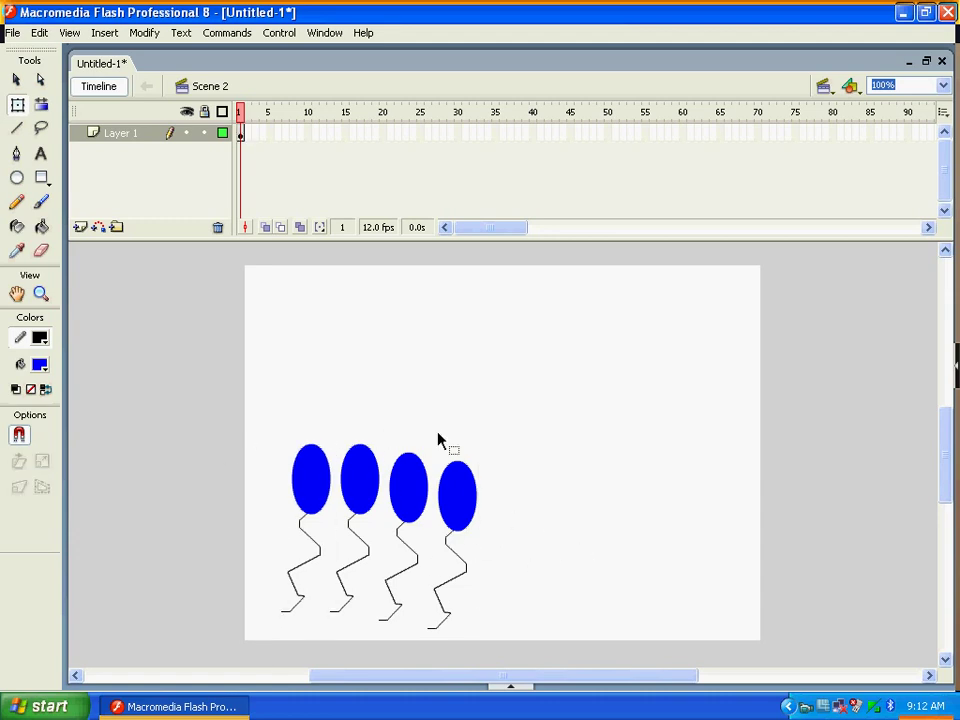
Fill the leftmost balloon with the green radial gradient using the Paint Bucket tool.
click(41, 227)
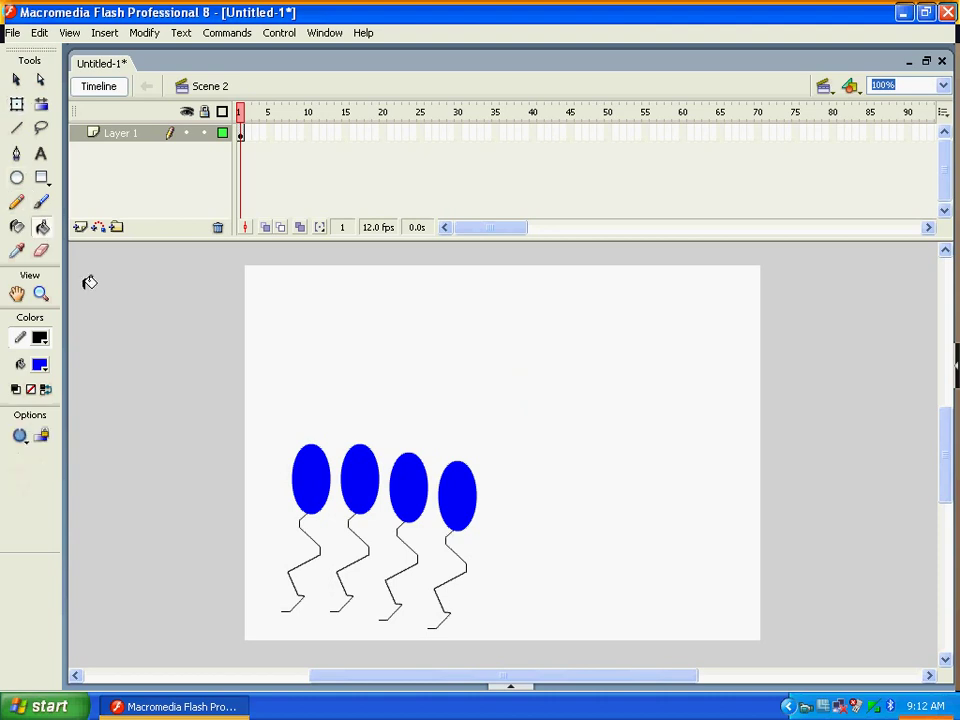
click(42, 366)
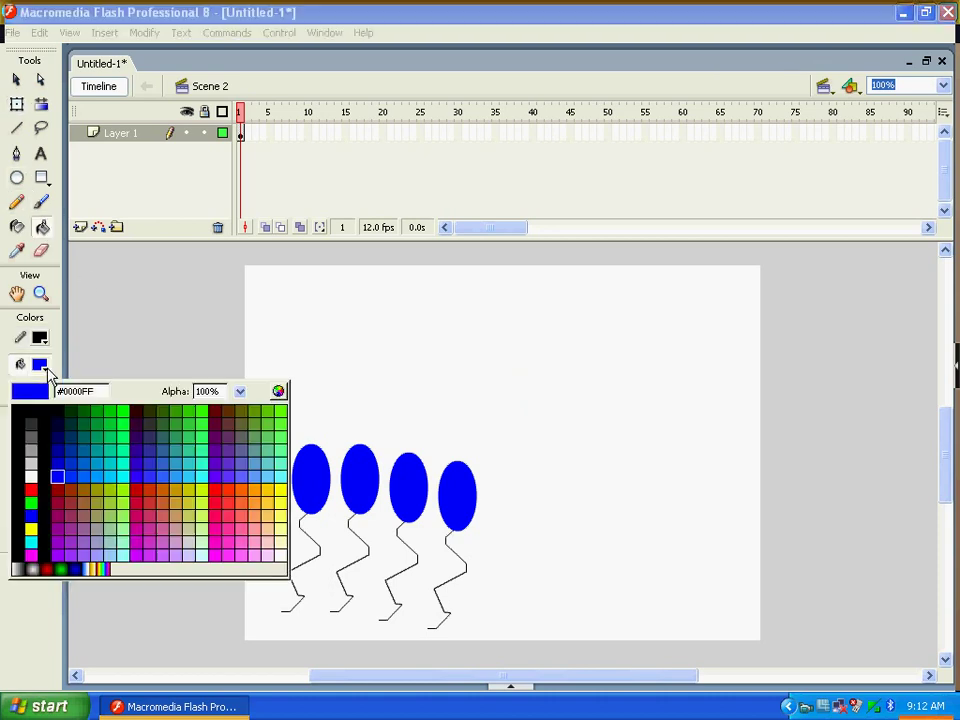
click(72, 568)
click(312, 488)
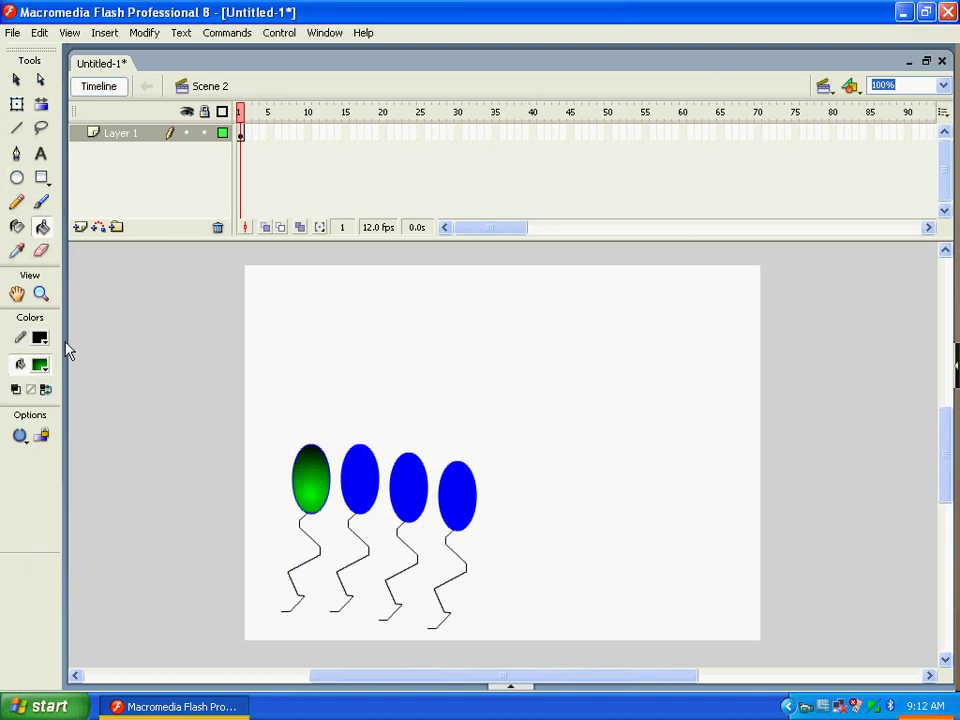
Fill the second balloon from the left with the red radial gradient.
click(42, 366)
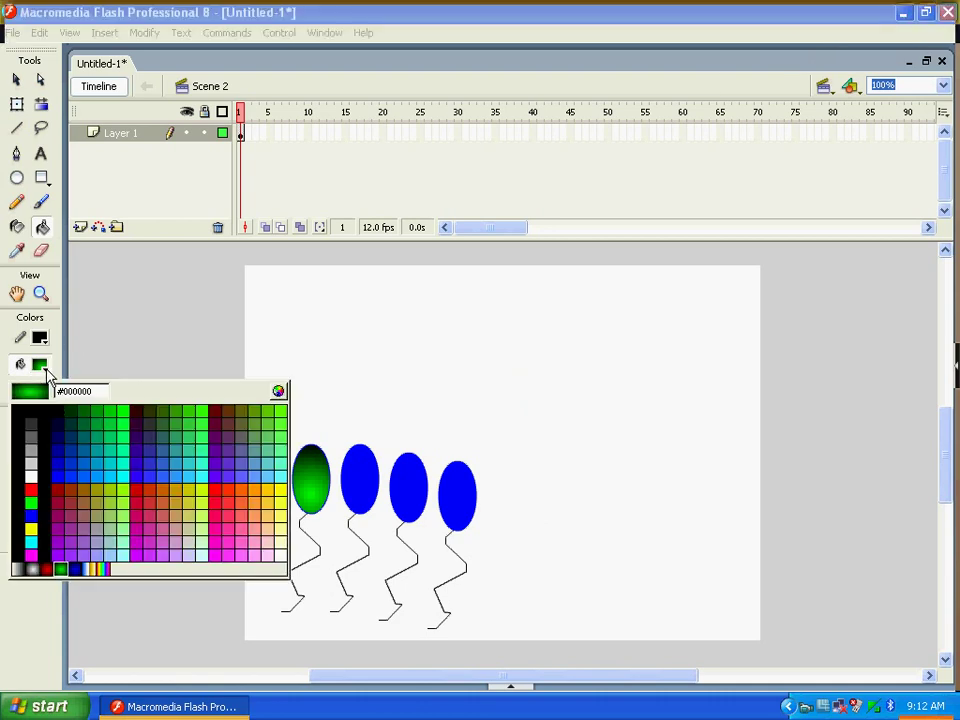
click(47, 568)
click(364, 462)
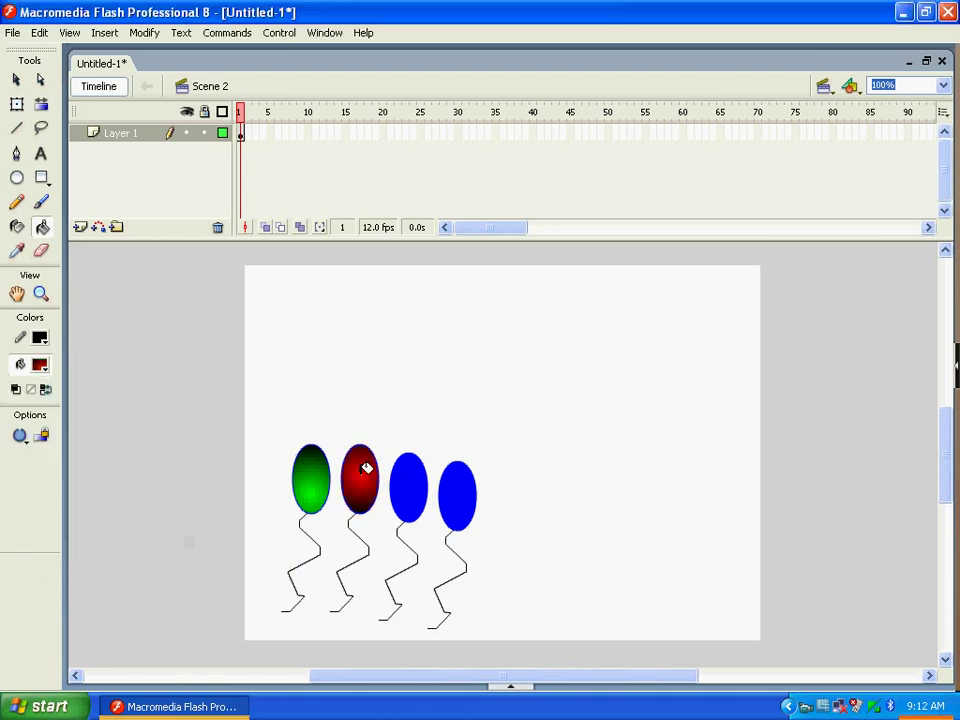
Fill the third balloon from the left with the blue, white and gold linear gradient.
click(40, 365)
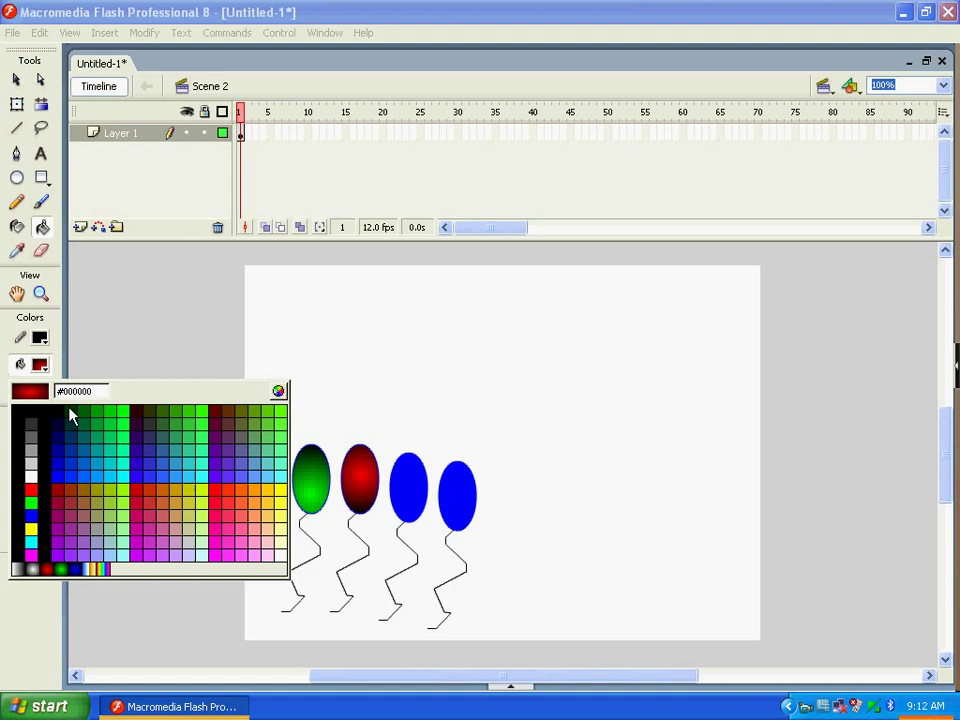
click(92, 567)
click(412, 477)
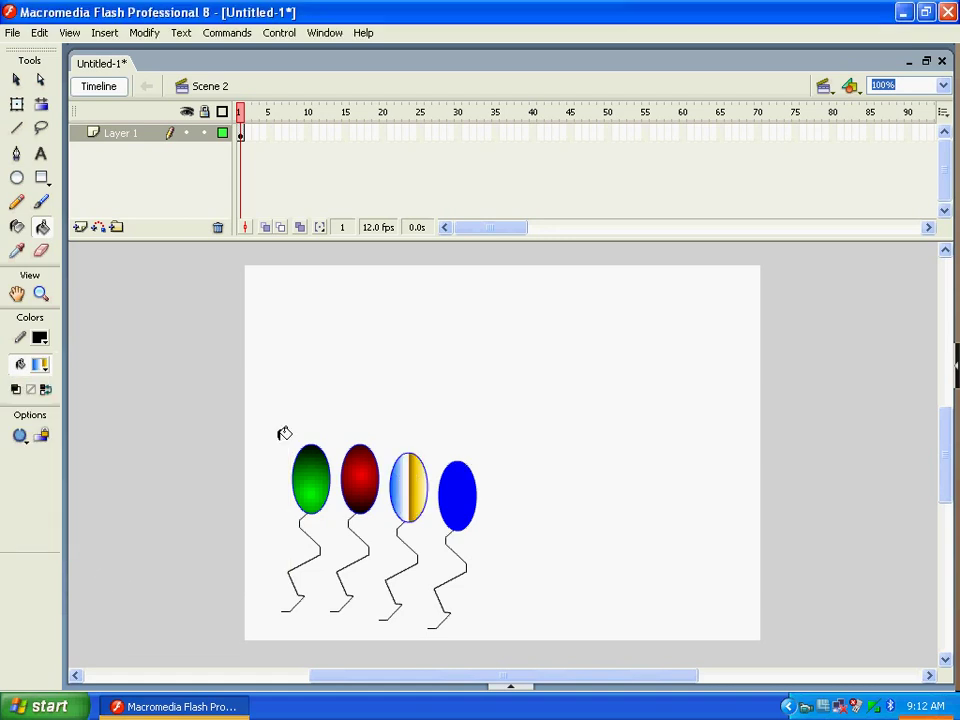
click(39, 339)
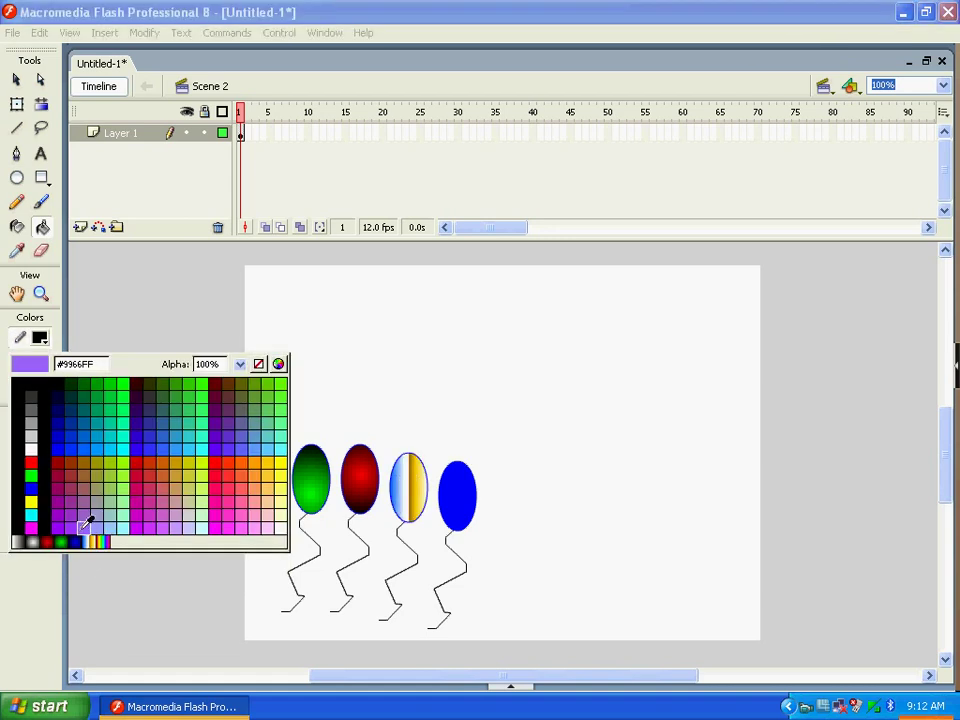
click(76, 540)
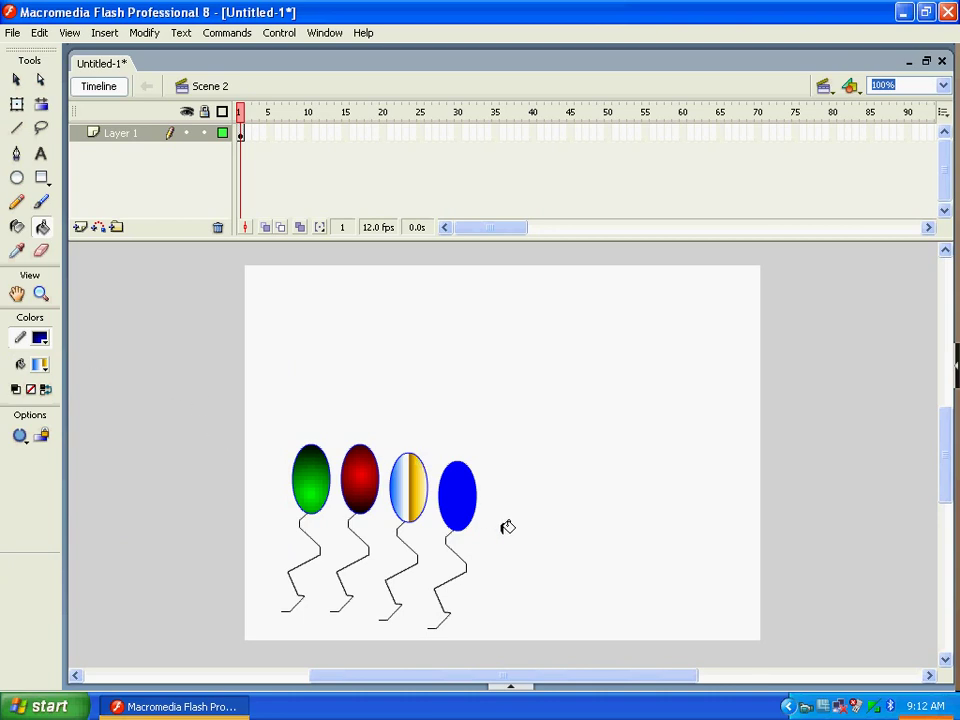
click(467, 490)
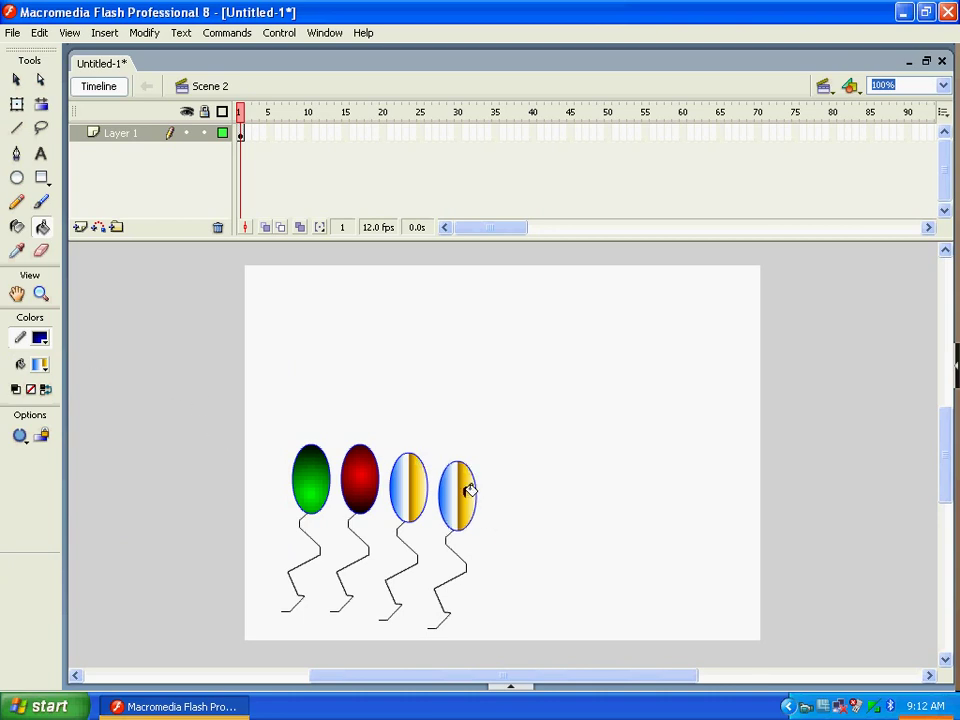
Fill the rightmost balloon with the blue radial gradient using the Paint Bucket tool.
click(44, 368)
click(76, 569)
click(468, 488)
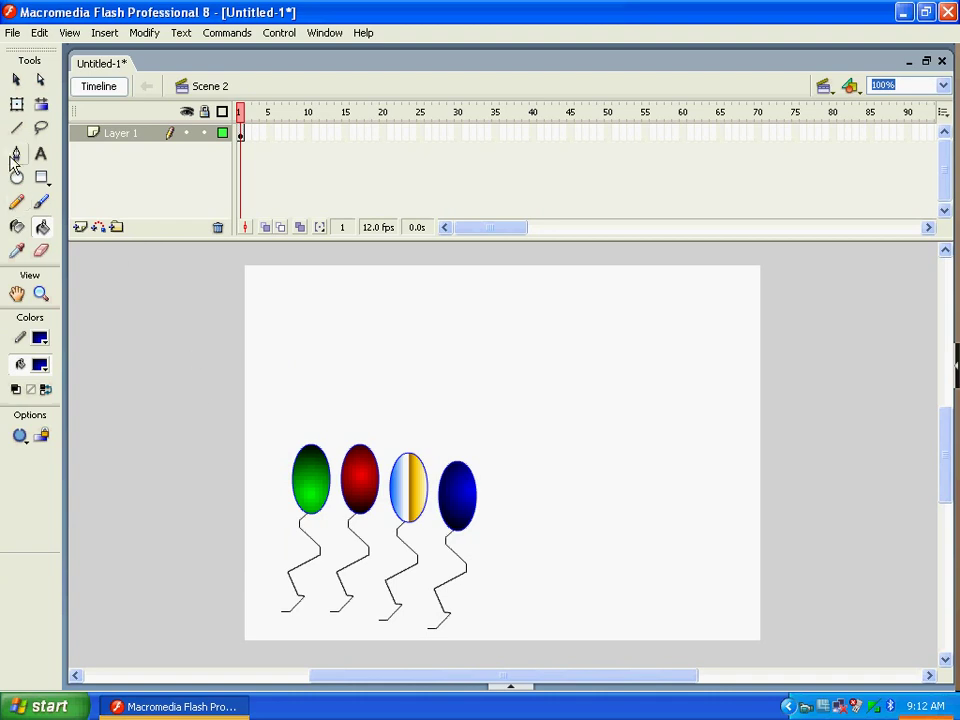
Select all four balloons with their strings and nudge them into the lower-left corner of the stage.
click(17, 106)
drag(270, 415, 521, 638)
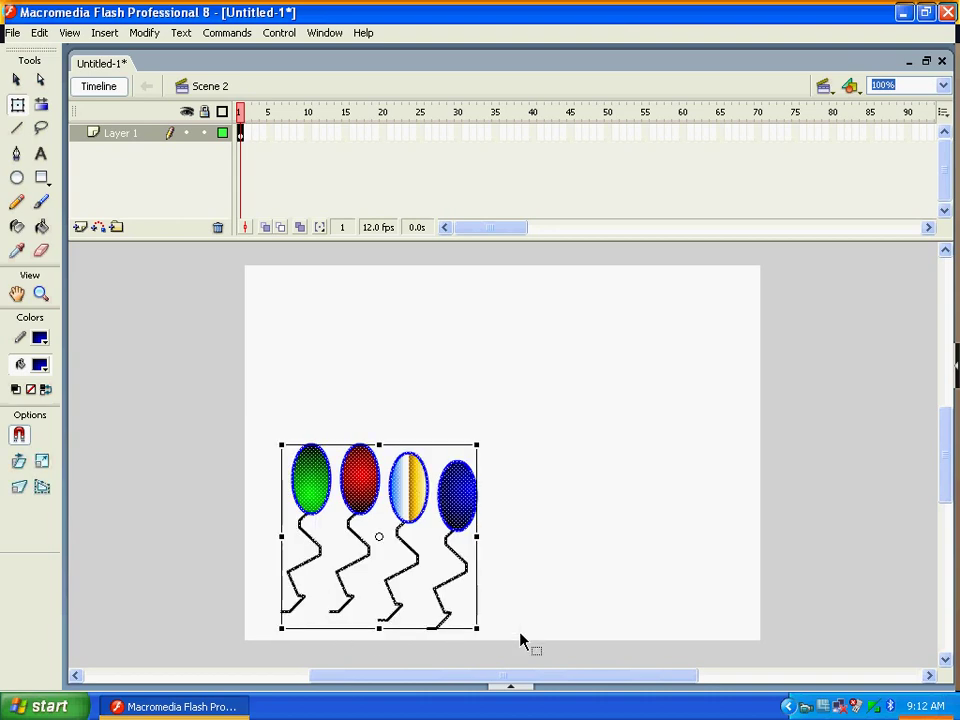
key(Down)
key(Down)
key(Down)
key(Down)
key(Down)
key(Down)
key(Down)
key(Down)
key(Down)
key(Down)
key(Down)
key(Down)
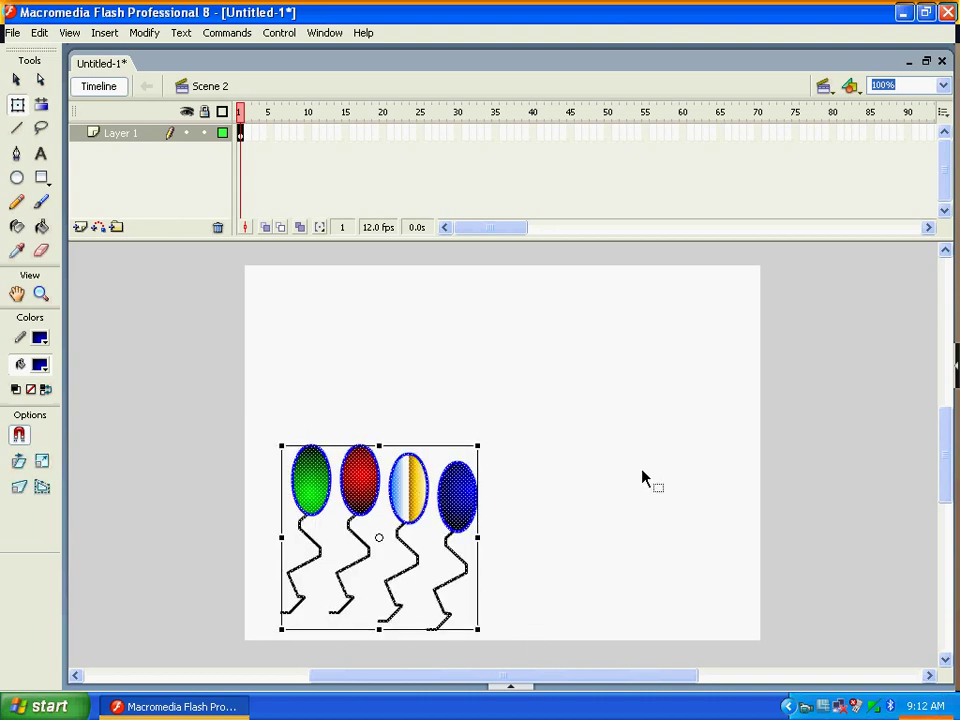
key(Left)
key(Left)
key(Left)
key(Left)
key(Left)
key(Left)
key(Left)
key(Left)
key(Left)
key(Left)
key(Left)
key(Left)
key(Left)
key(Left)
key(Left)
key(Left)
key(Left)
key(Left)
key(Left)
key(Left)
key(Left)
key(Left)
key(Left)
key(Left)
key(Left)
key(Left)
key(Left)
key(Left)
key(Left)
key(Down)
key(Down)
key(Down)
key(Down)
key(Down)
key(Left)
key(Left)
key(Left)
key(Left)
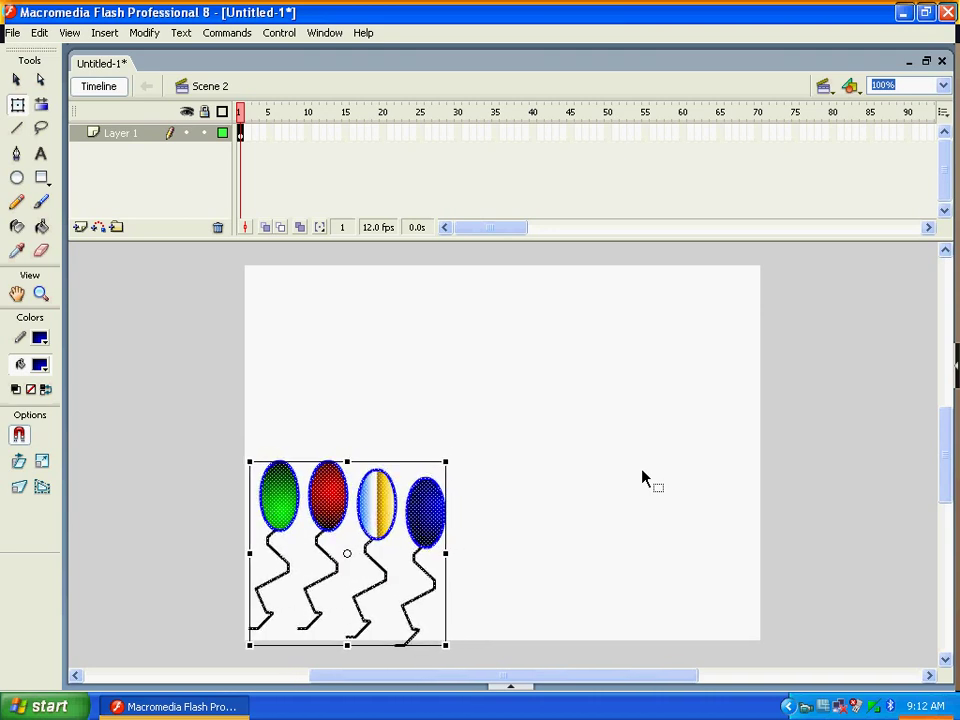
key(Down)
key(Down)
key(Down)
key(Down)
key(Down)
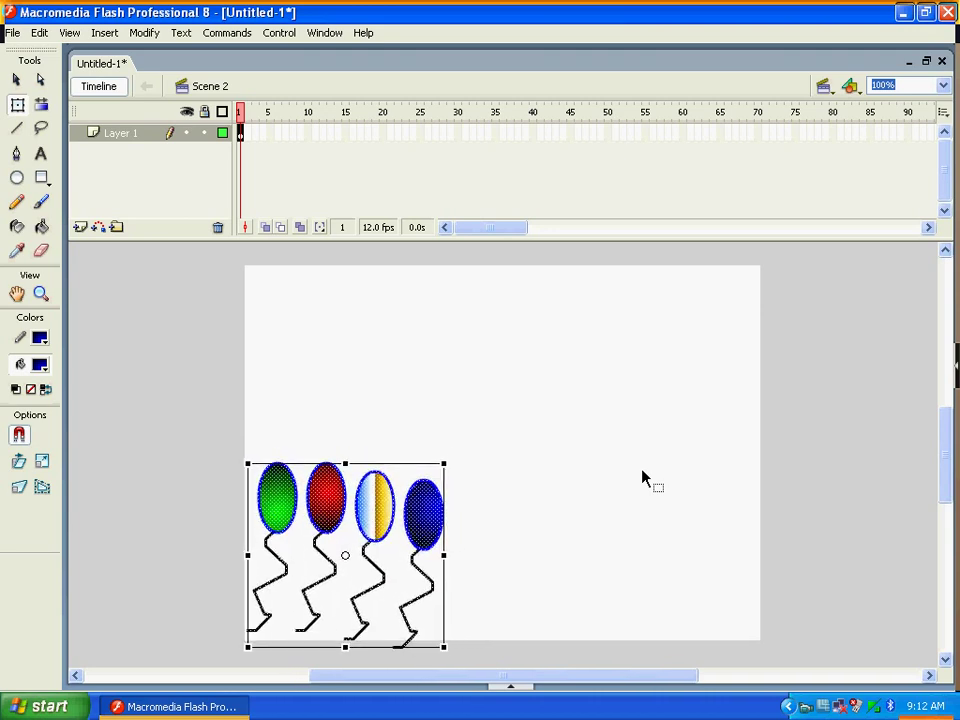
click(640, 477)
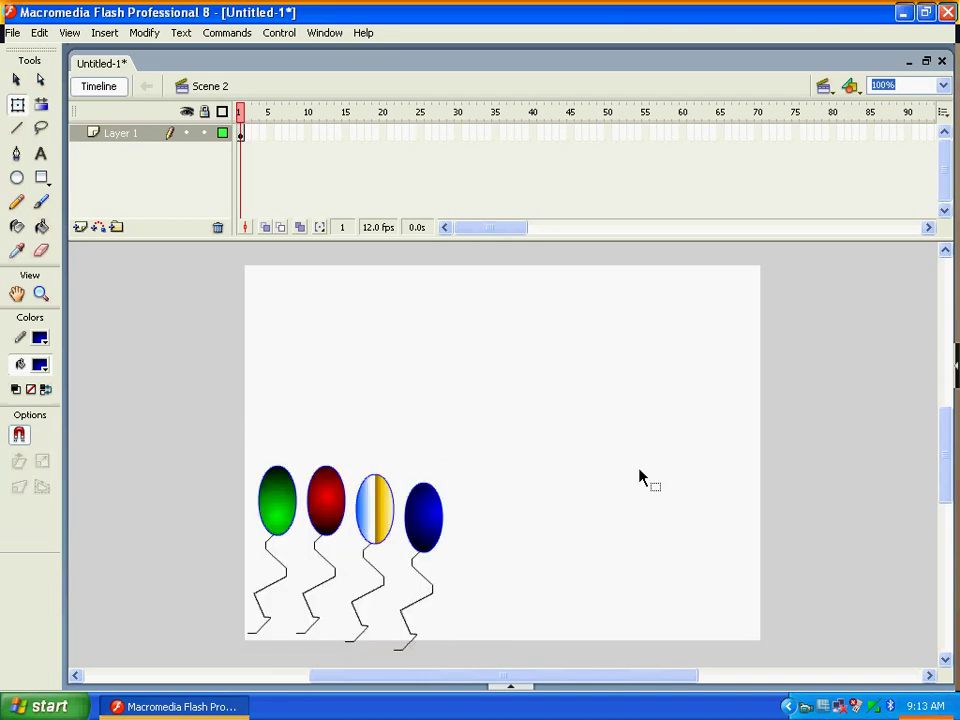
Insert a keyframe at frame 50 of Layer 1 and move the balloons there to the stage's upper-right corner, partly outside it.
drag(506, 605, 272, 572)
click(537, 535)
right_click(608, 134)
click(688, 211)
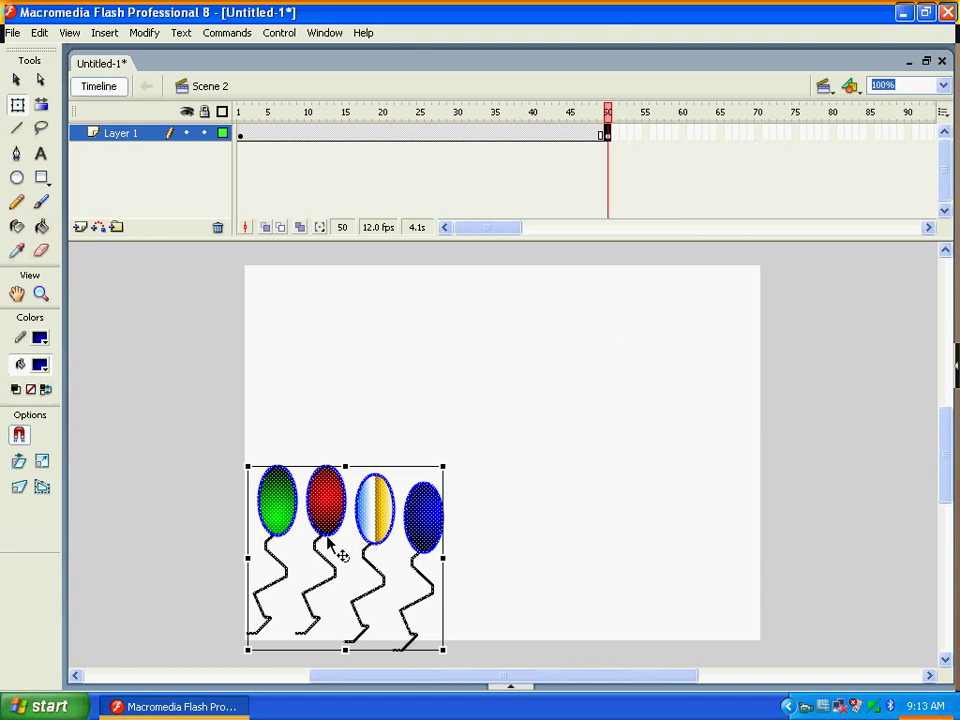
drag(343, 549, 738, 285)
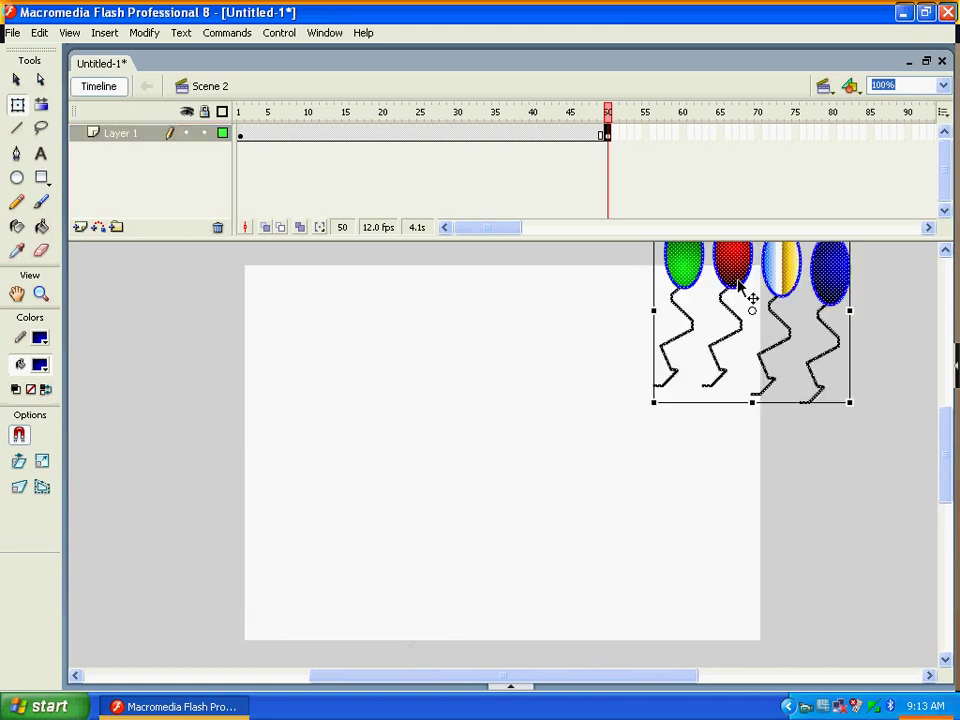
Create a motion tween between the keyframes at frames 1 and 50 and play the animation.
click(602, 135)
right_click(605, 137)
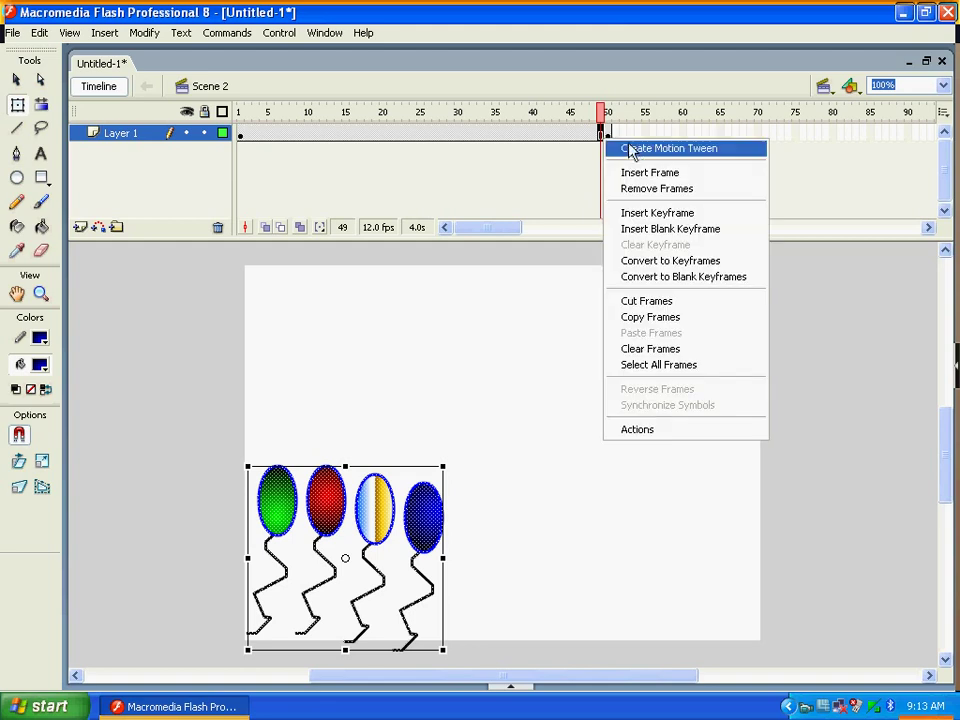
click(630, 146)
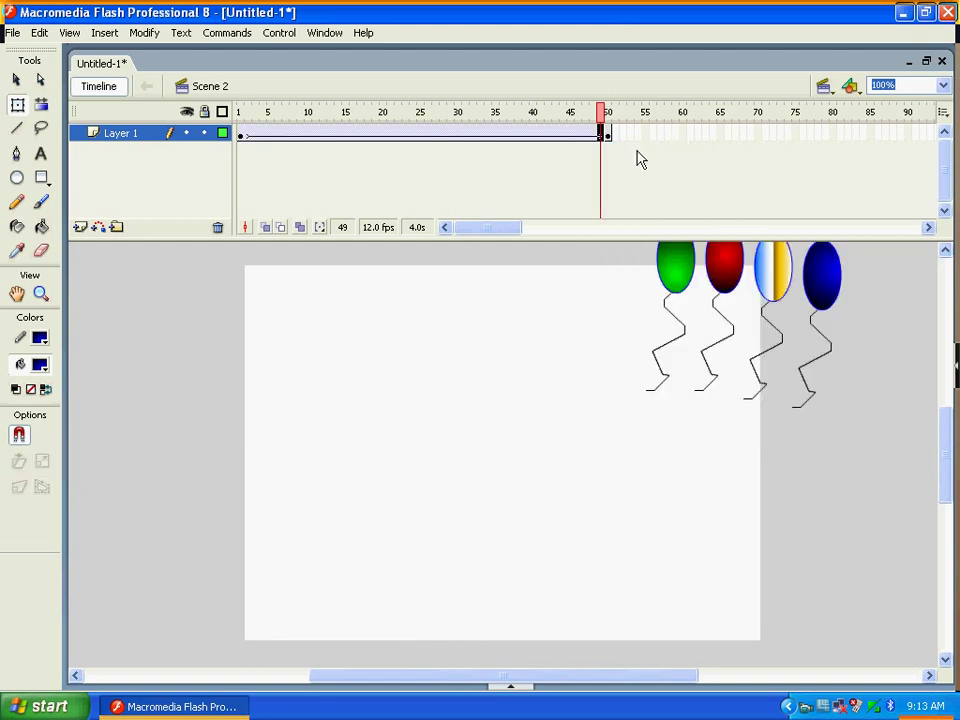
key(Return)
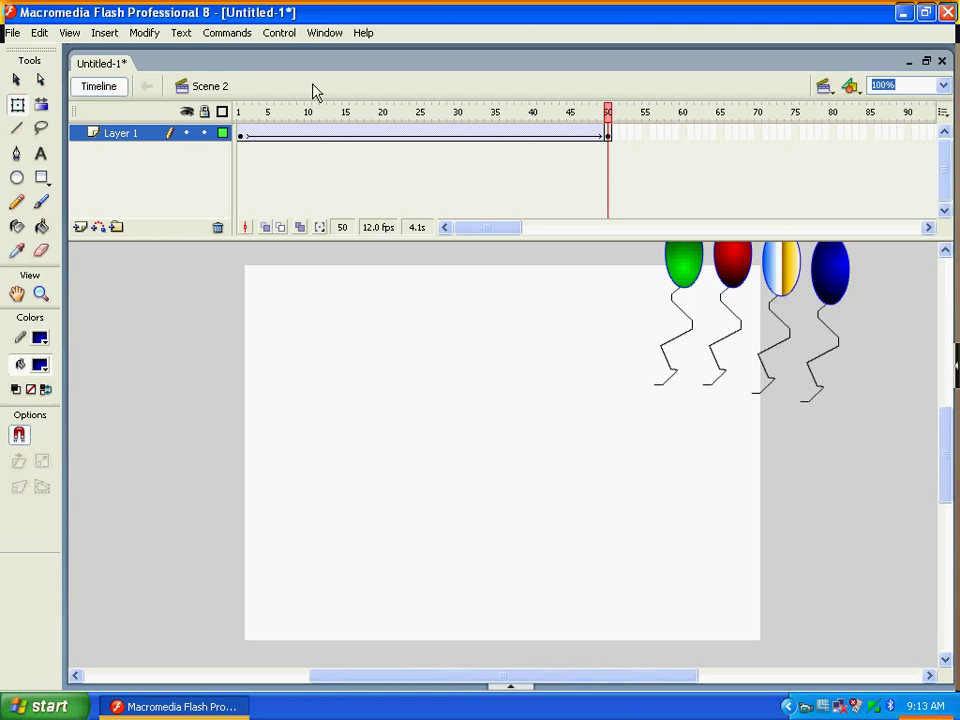
Switch to Scene 1, select the Play button and open its script for editing.
click(828, 90)
click(843, 107)
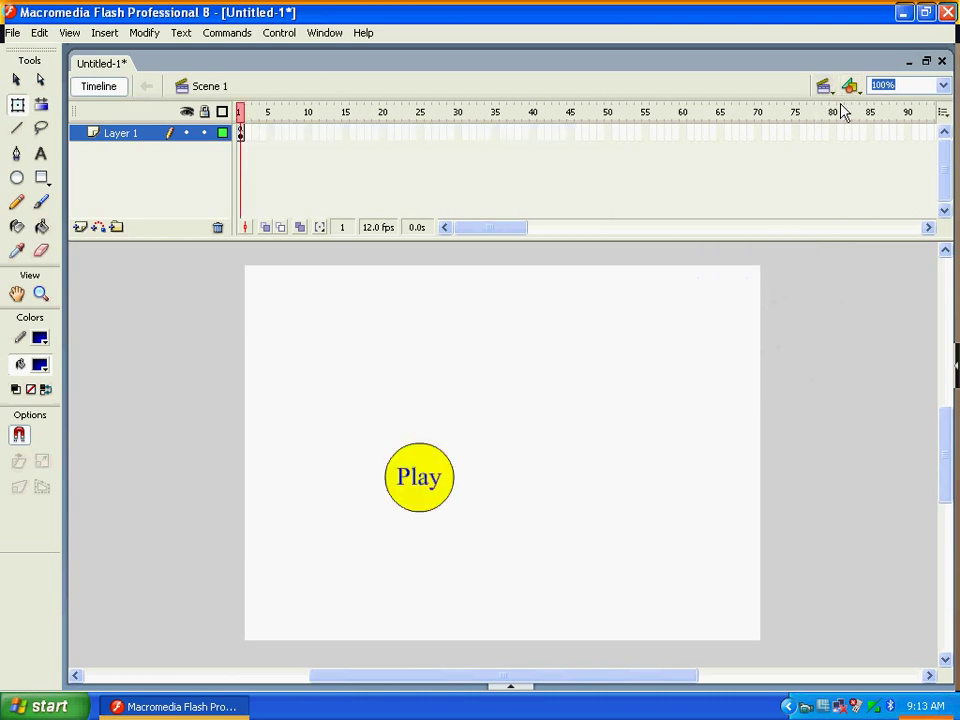
click(417, 481)
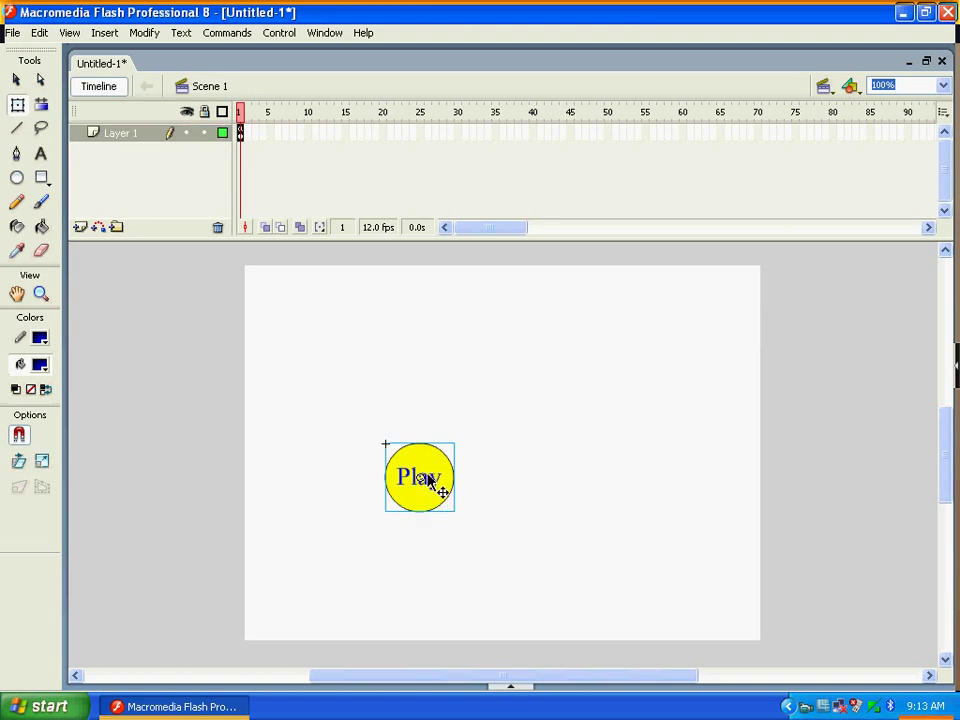
click(510, 689)
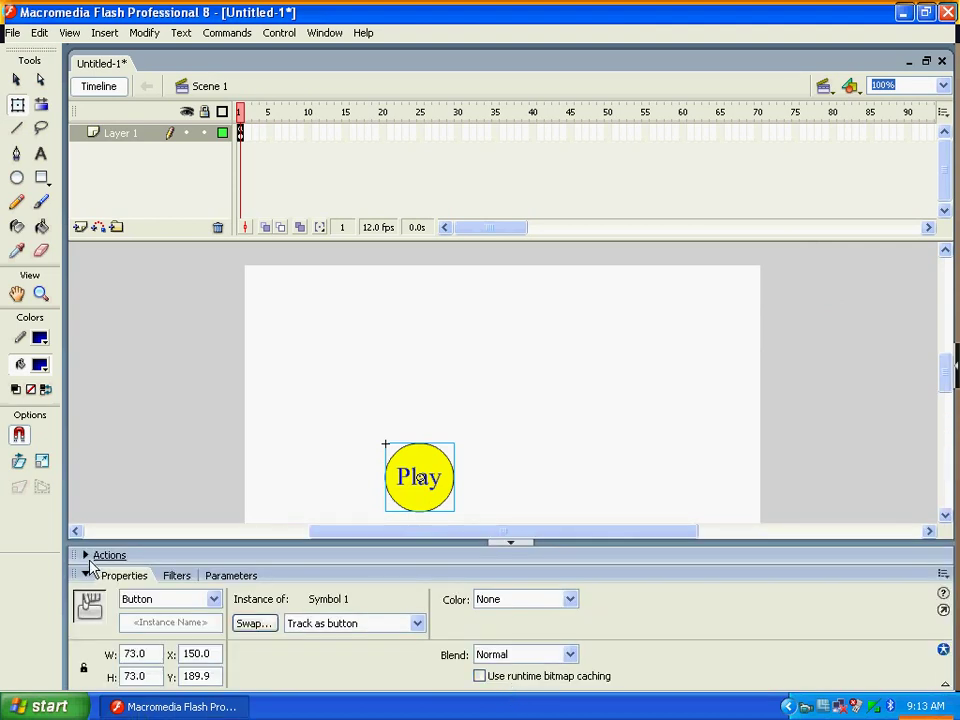
click(88, 558)
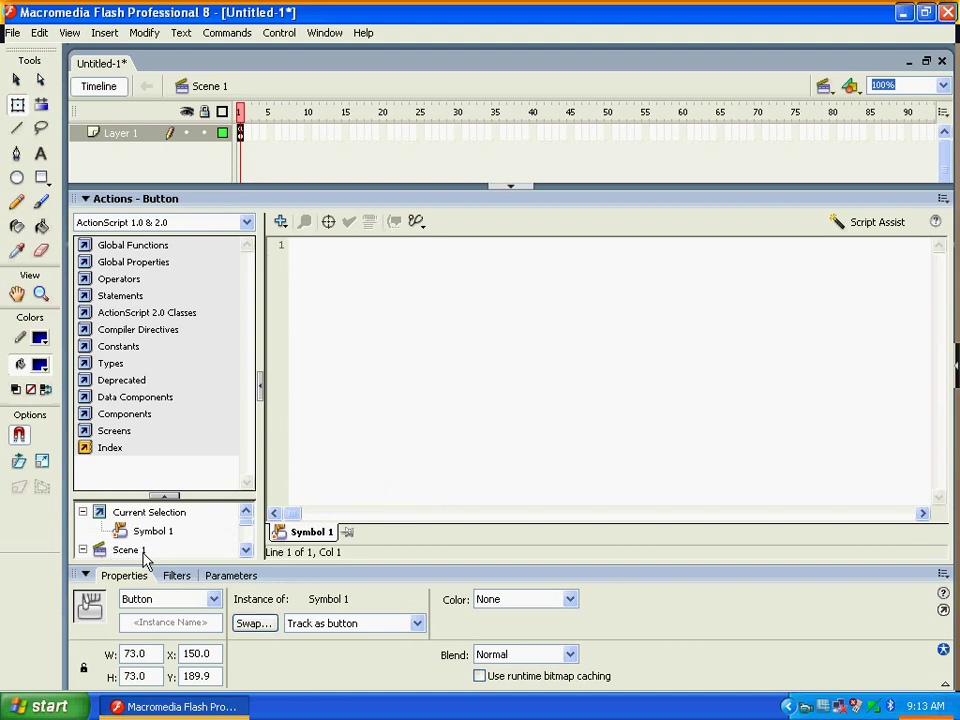
Insert the gotoAndPlay timeline control function into the Play button's script.
click(306, 260)
click(280, 221)
mouse_move(345, 242)
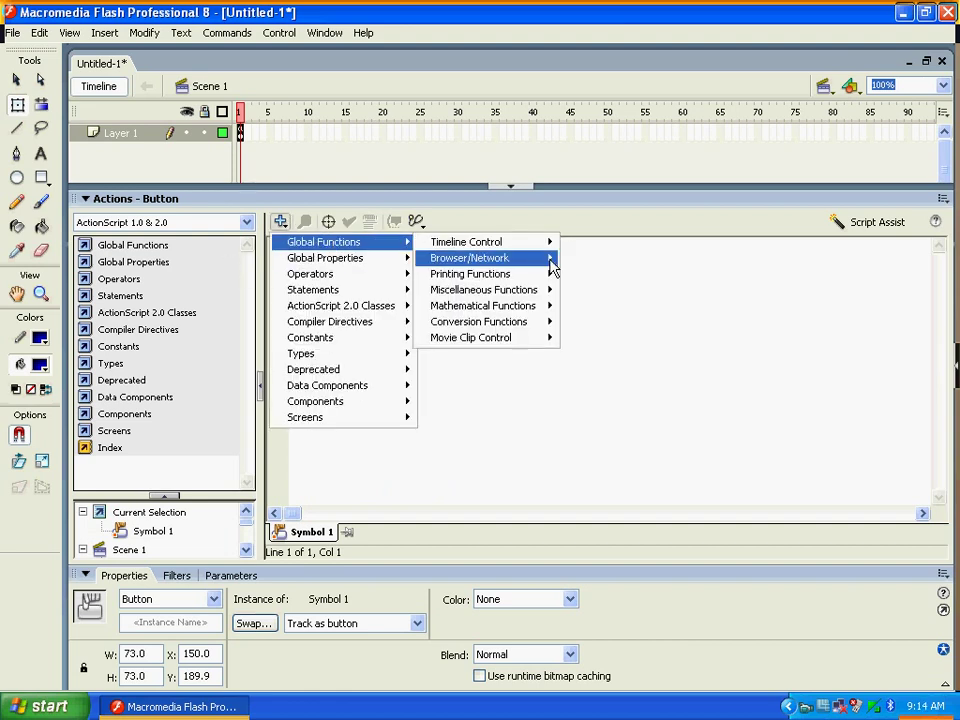
mouse_move(525, 250)
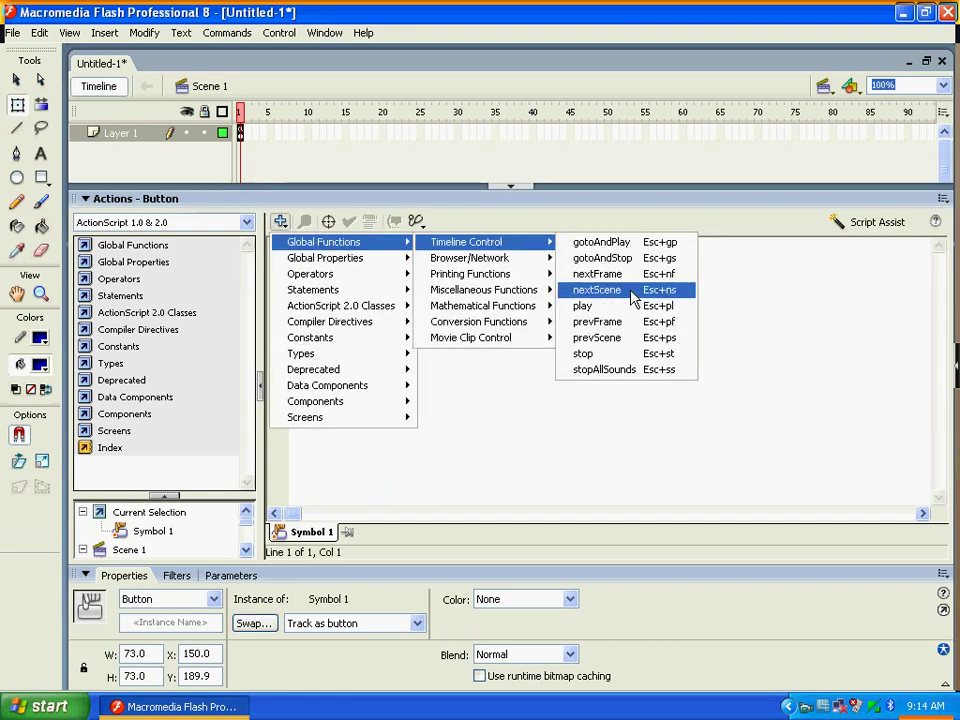
click(600, 243)
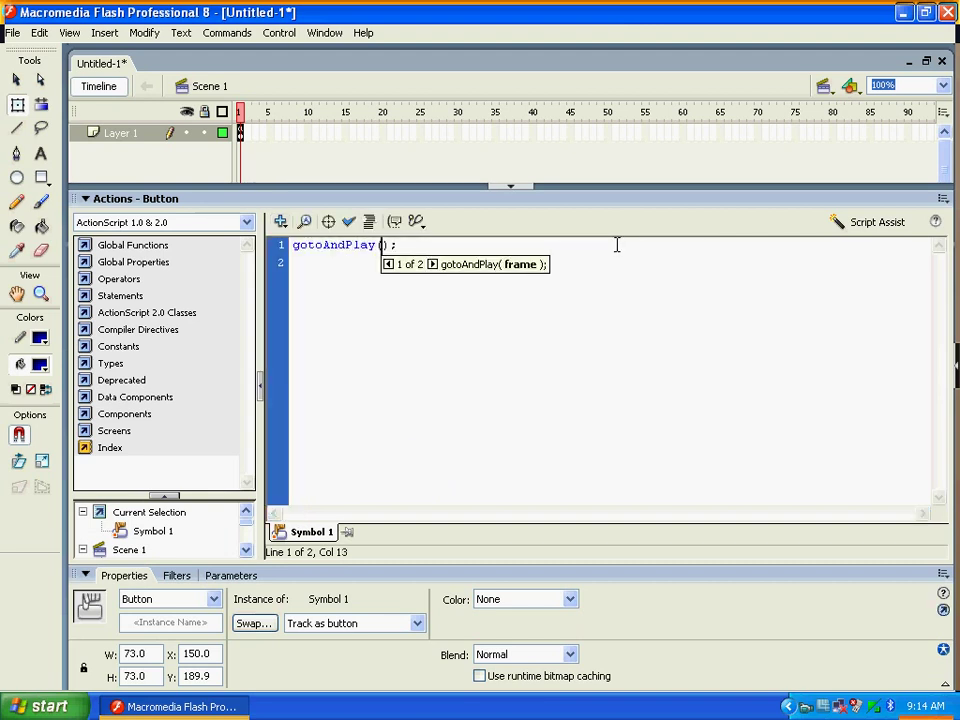
Add an on(press) event handler line above the gotoAndPlay call.
key(Left)
key(Return)
key(Up)
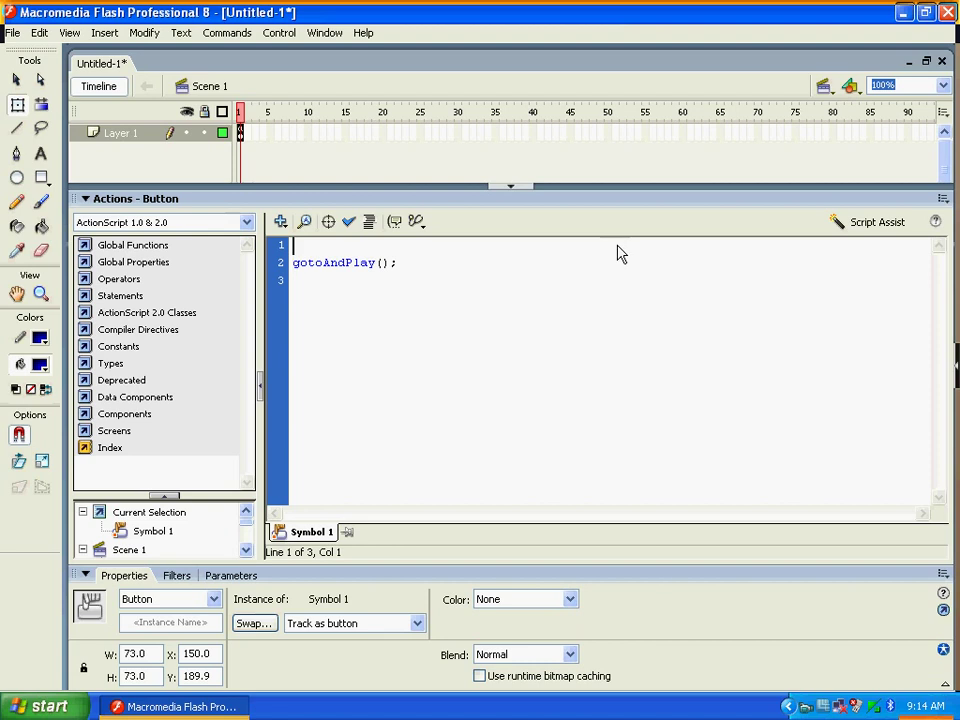
text(on()
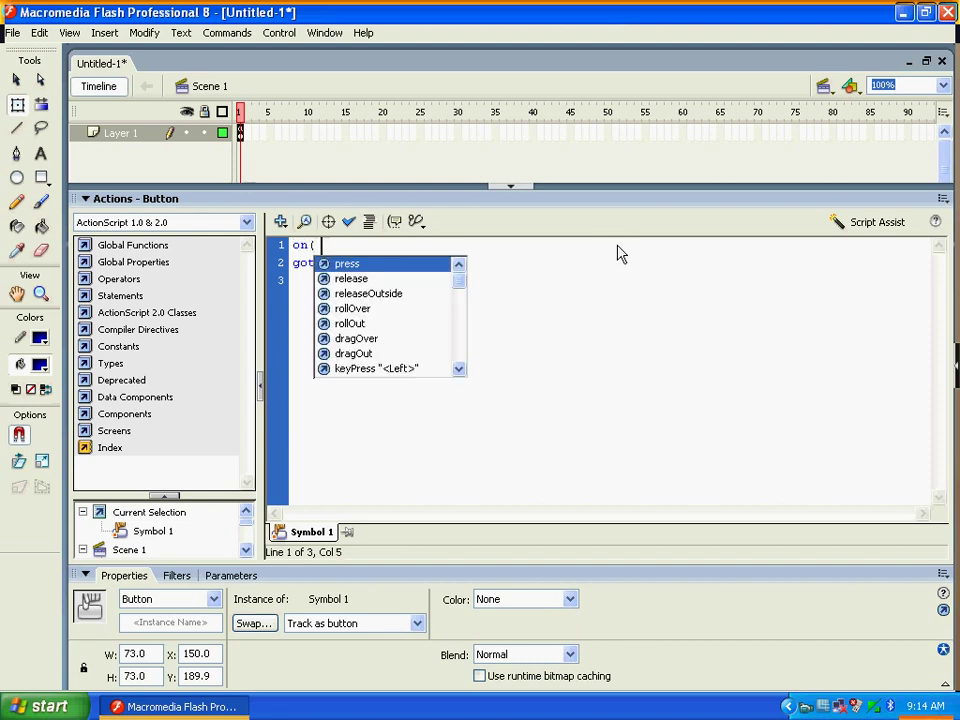
key(Return)
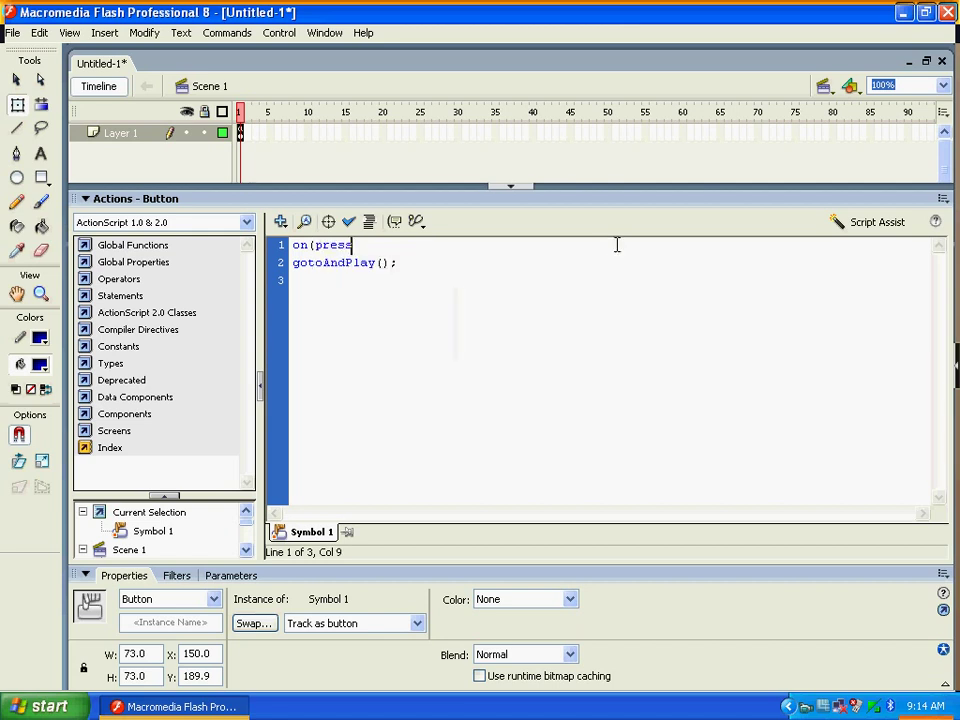
text())
key(Return)
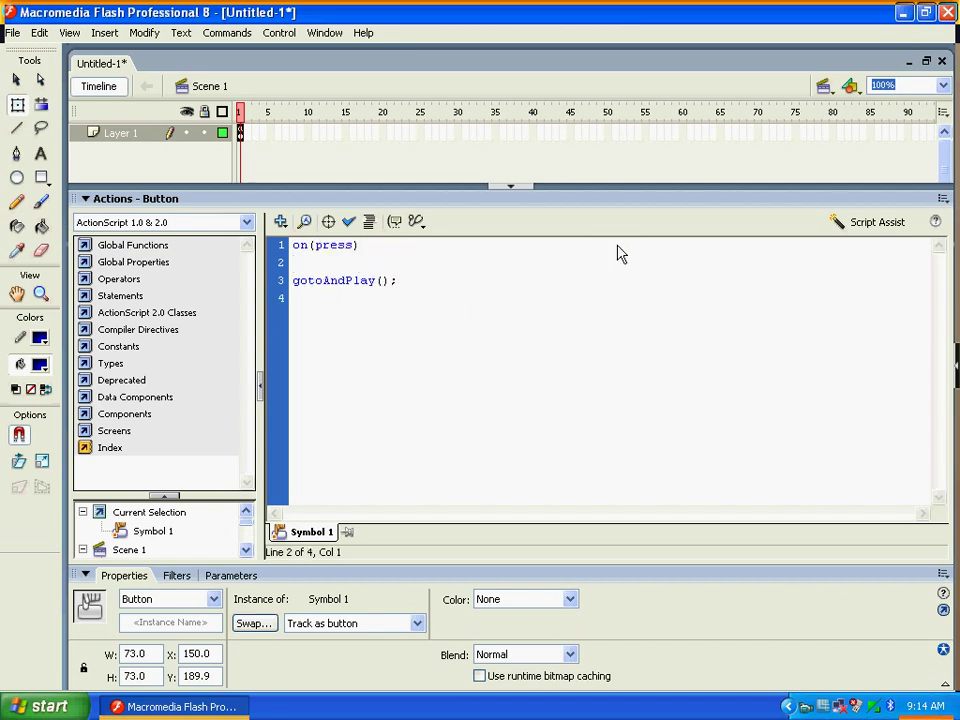
Enclose the gotoAndPlay call in curly braces under on(press) and indent it.
key(Down)
key(Up)
key(Tab)
key(Down)
key(Up)
key(End)
key(Return)
key(BackSpace)
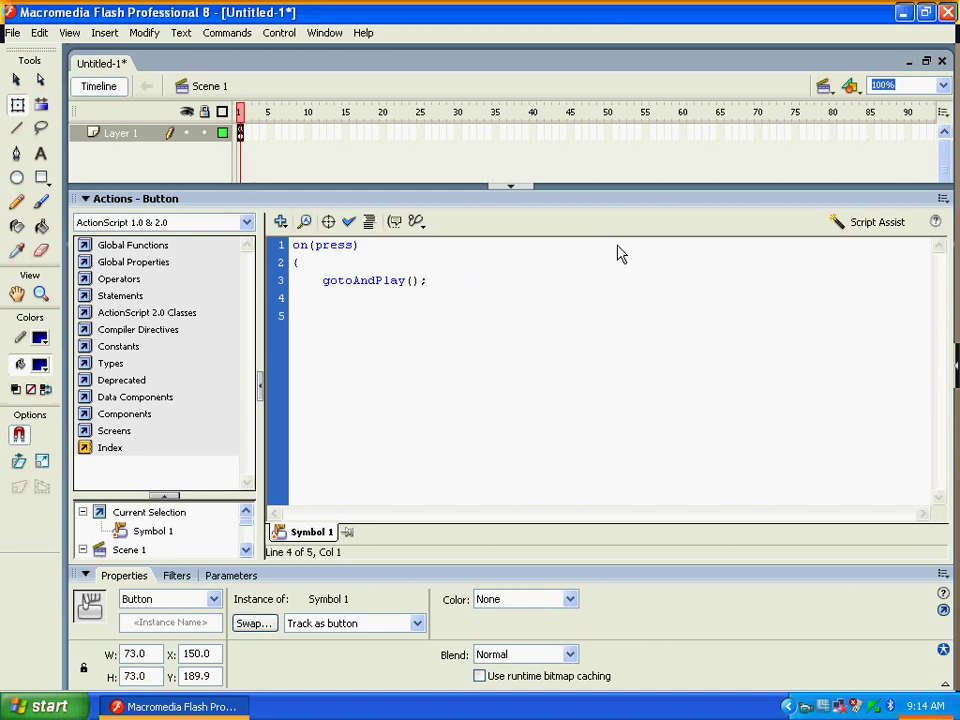
key(Return)
Enter Scene 2 as the argument of the gotoAndPlay call.
key(Right)
key(Right)
key(Right)
key(Right)
key(Right)
text(Sc)
text(ene )
text(2)
text(c)
key(BackSpace)
key(Down)
key(Home)
Check the button script's syntax twice, review the reported errors and close the error output.
click(349, 222)
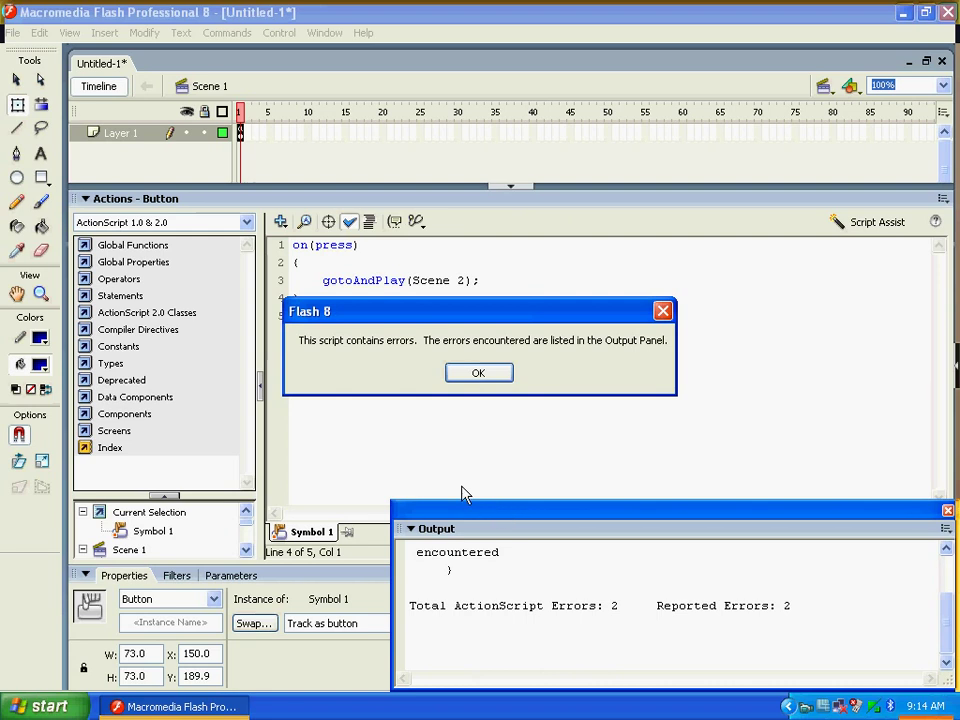
click(474, 371)
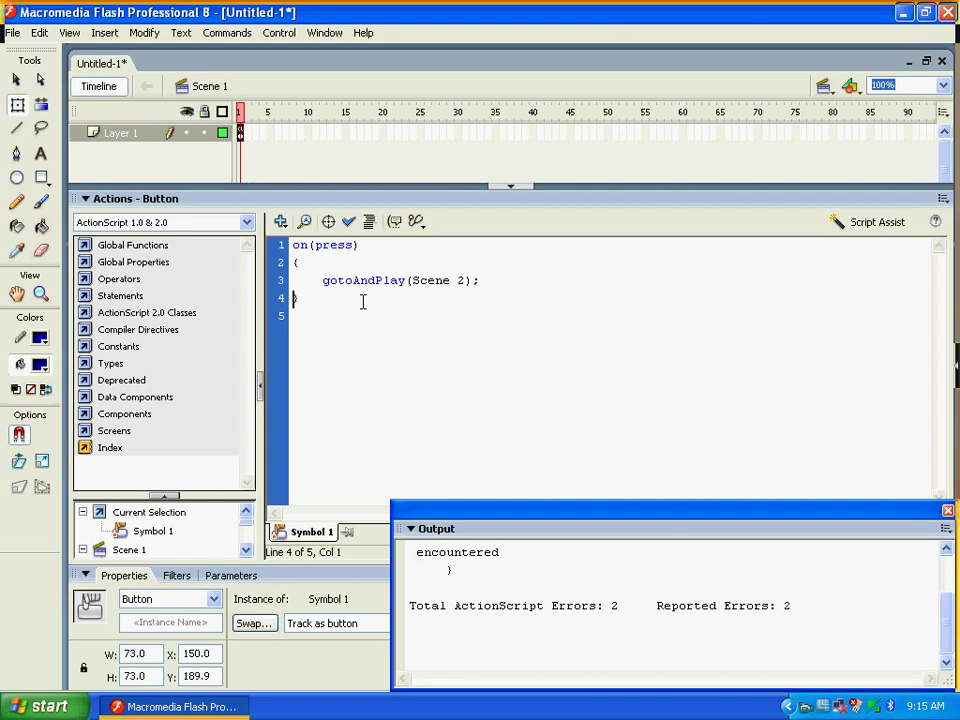
drag(510, 508, 467, 465)
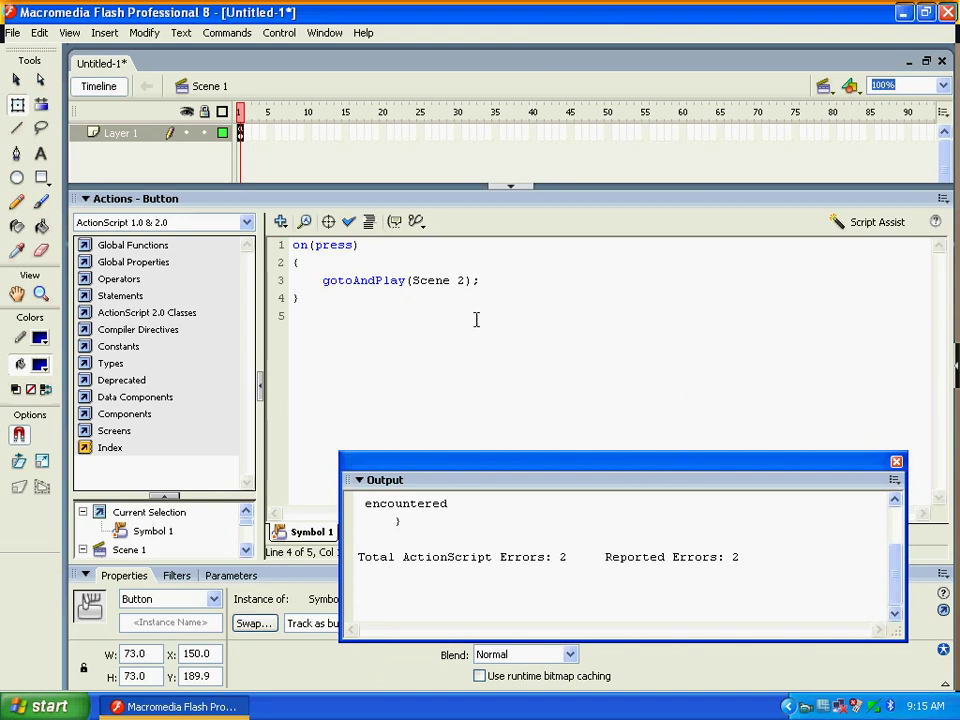
click(348, 221)
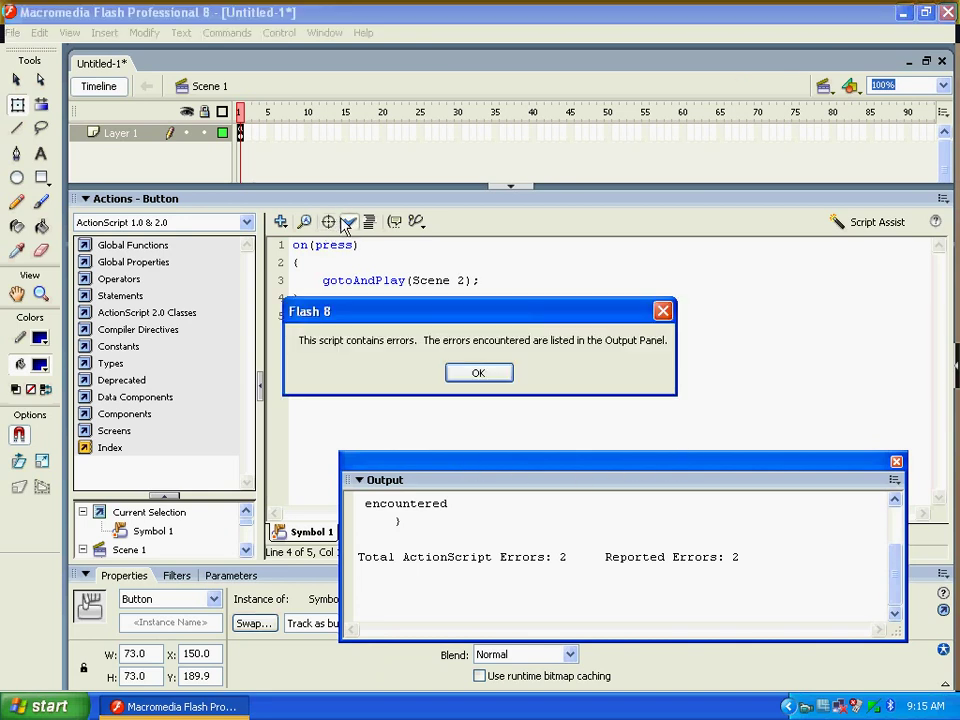
click(485, 374)
click(897, 463)
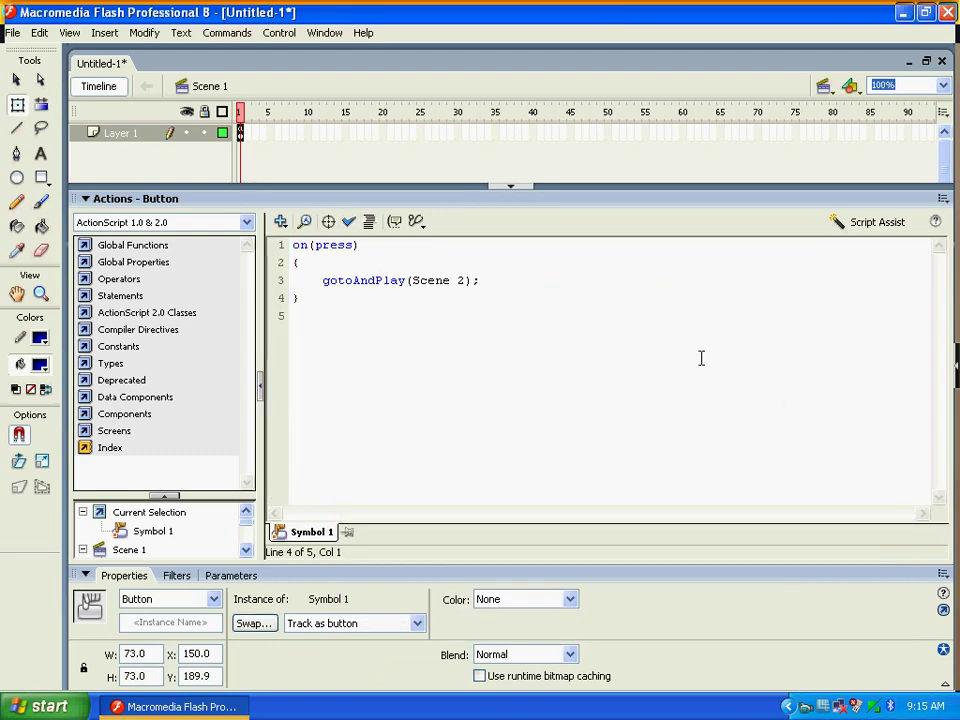
Enclose the Scene 2 argument in single quotes and check the script's syntax again.
click(409, 280)
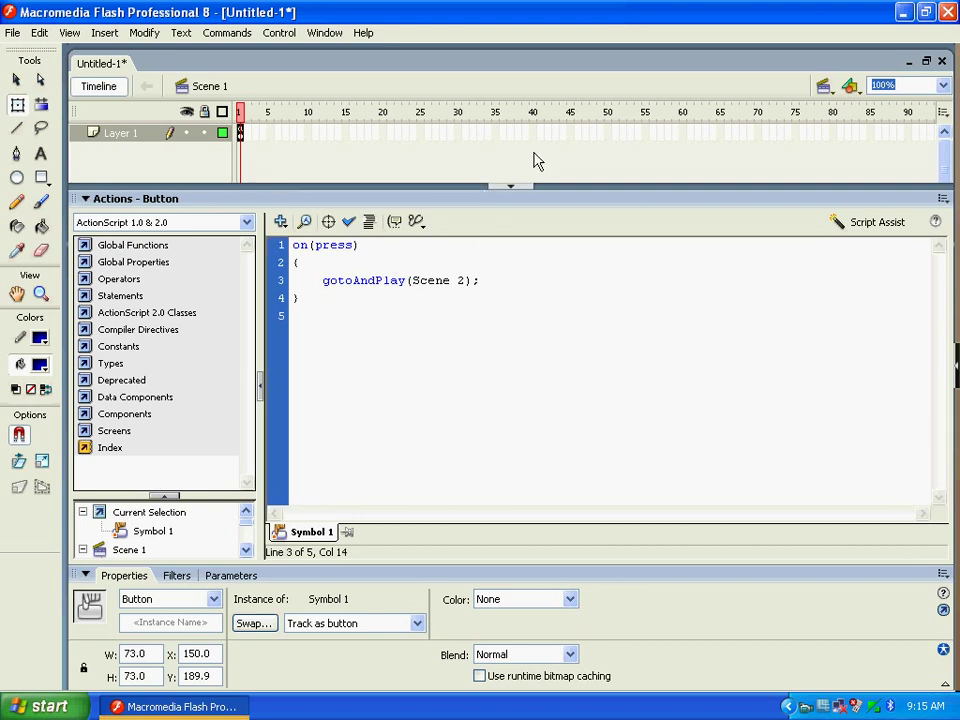
text(")
key(Right)
key(Right)
key(Right)
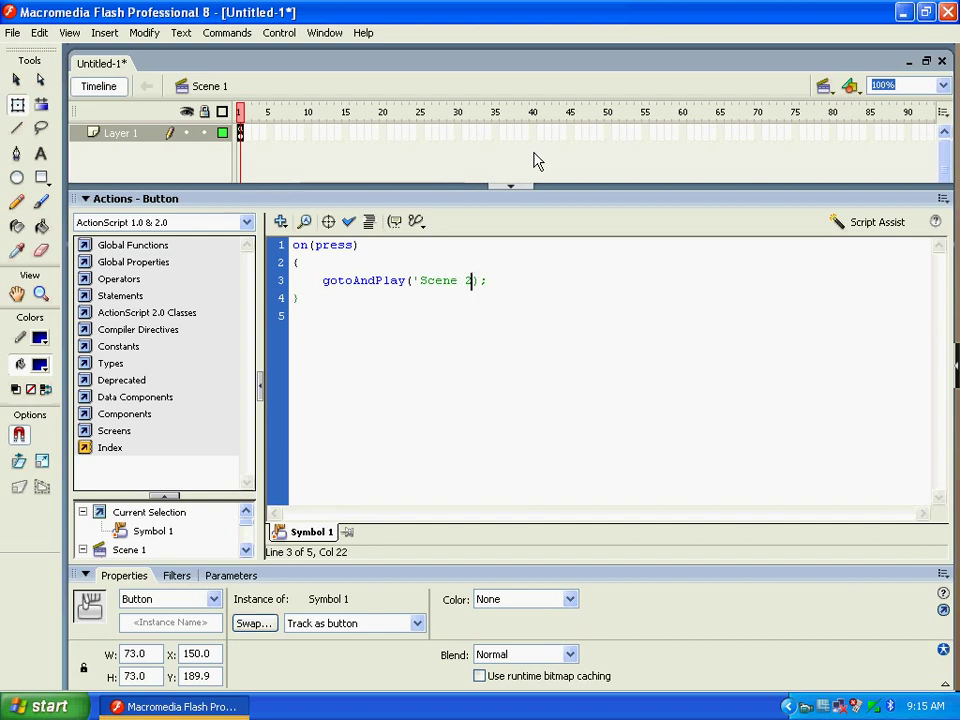
text(')
click(355, 222)
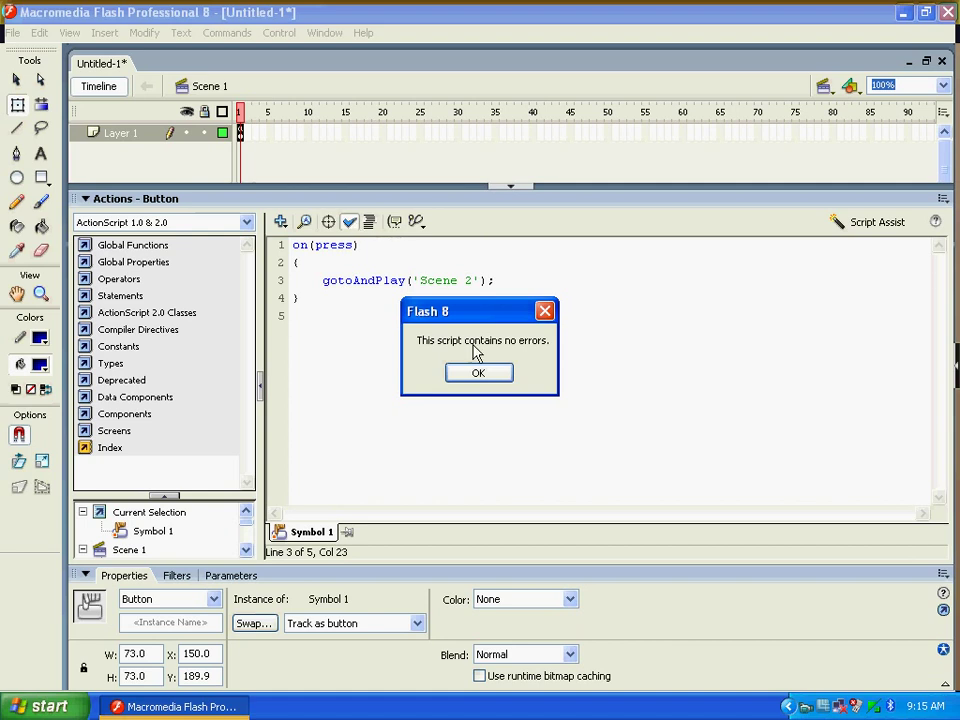
click(482, 373)
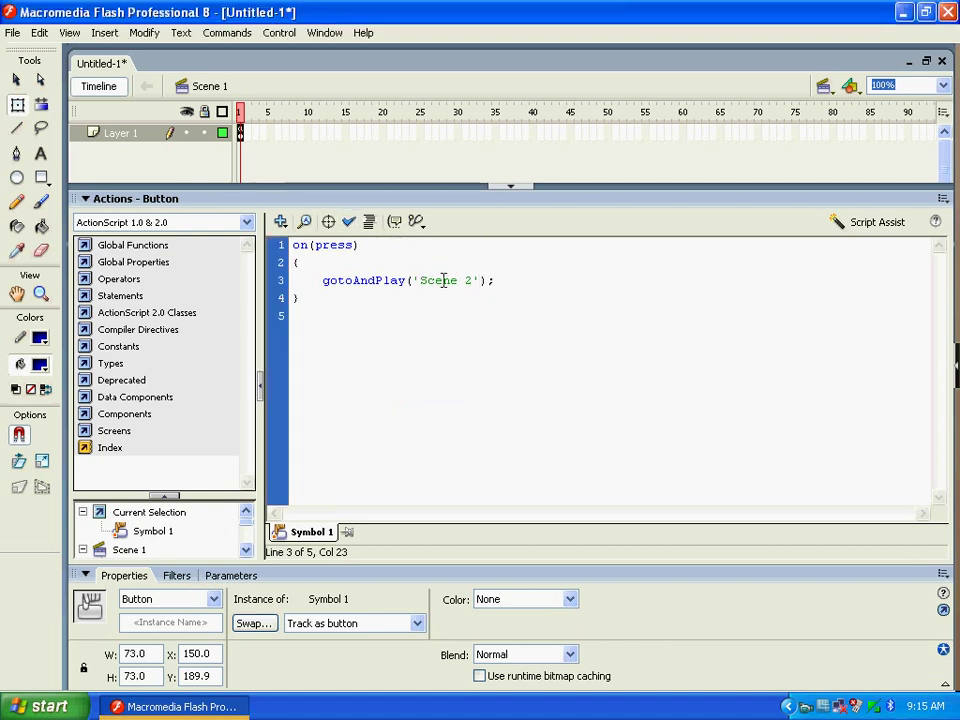
Collapse the button script editor and test the movie, activating the Play button repeatedly to run the balloon animation before closing the preview.
click(356, 334)
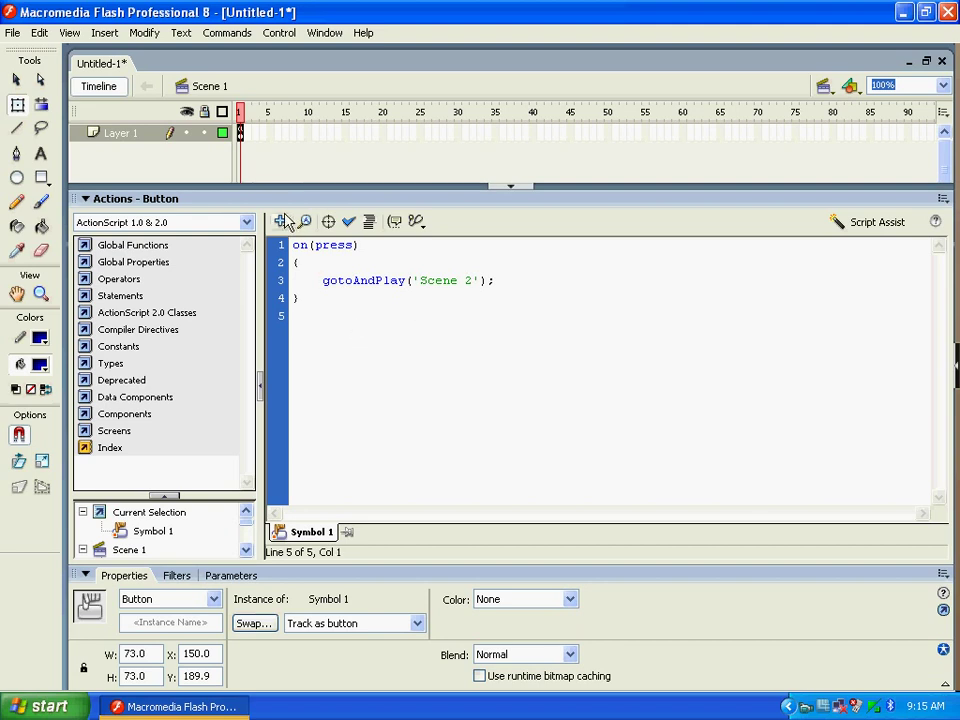
click(515, 187)
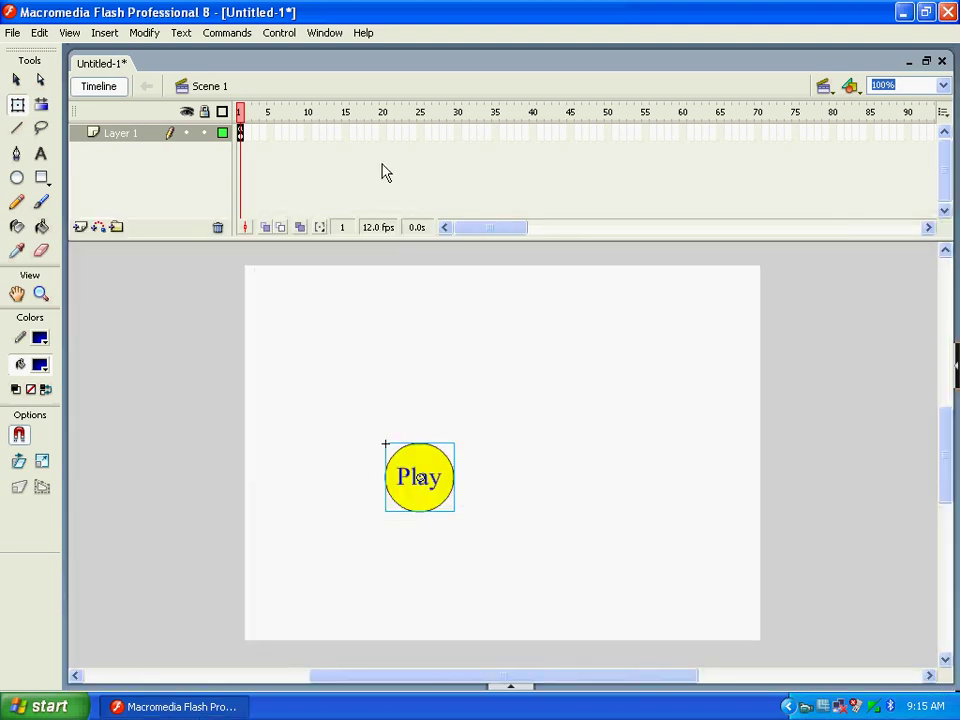
key(ctrl+Return)
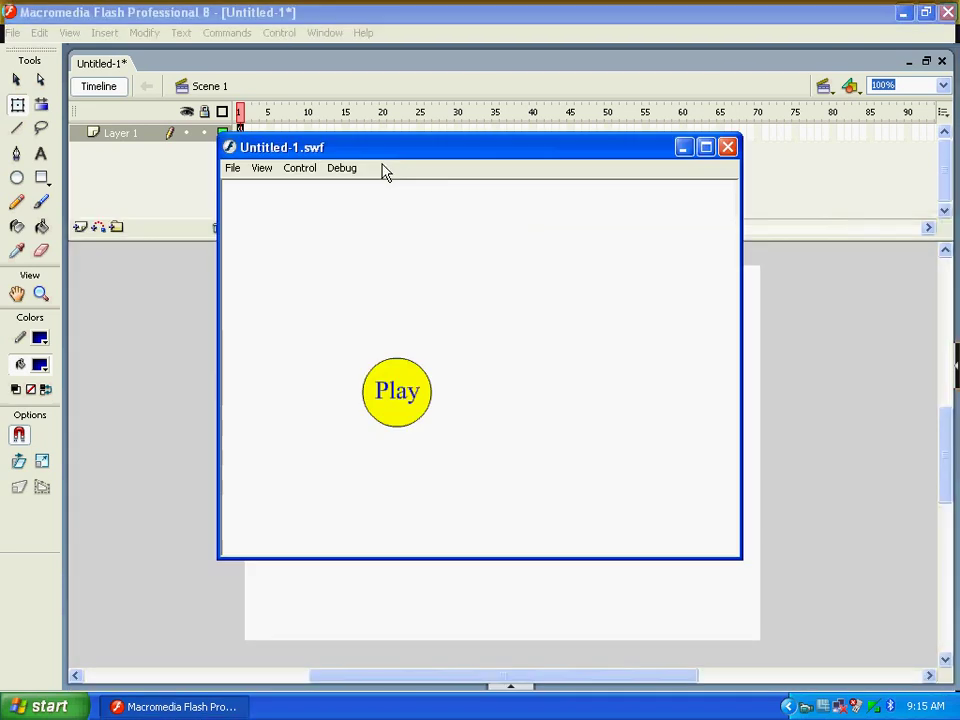
click(395, 395)
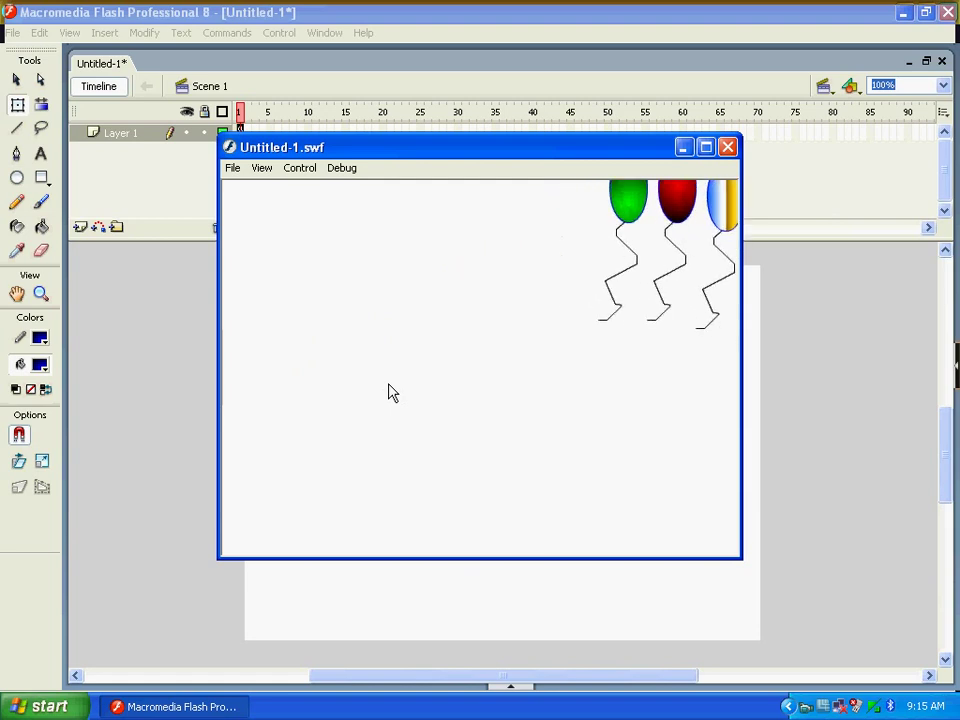
click(391, 391)
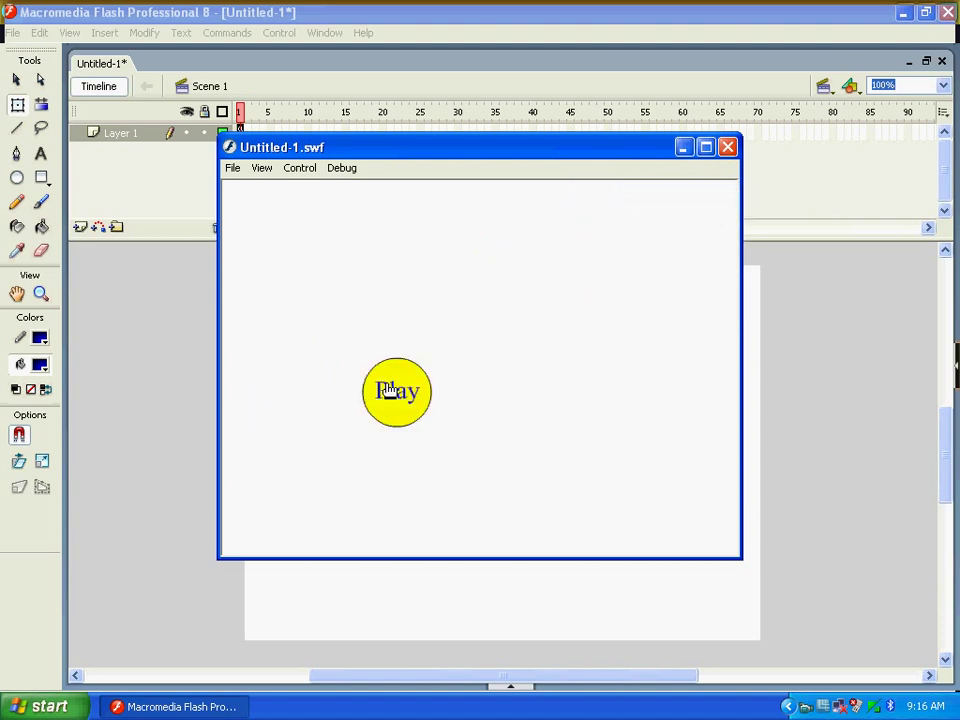
click(391, 388)
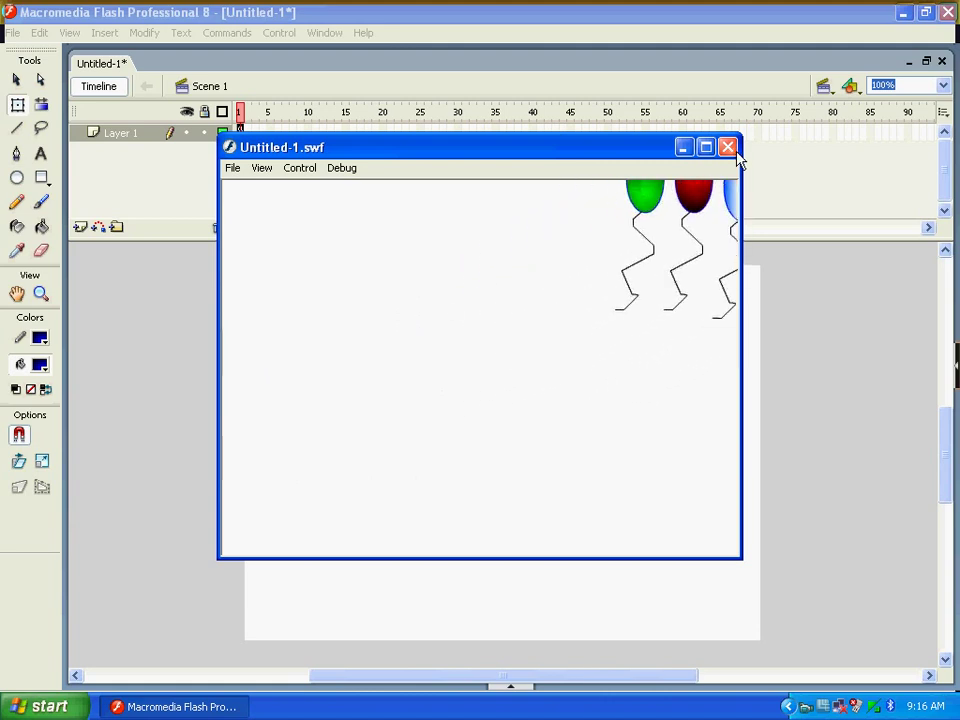
key(ctrl+w)
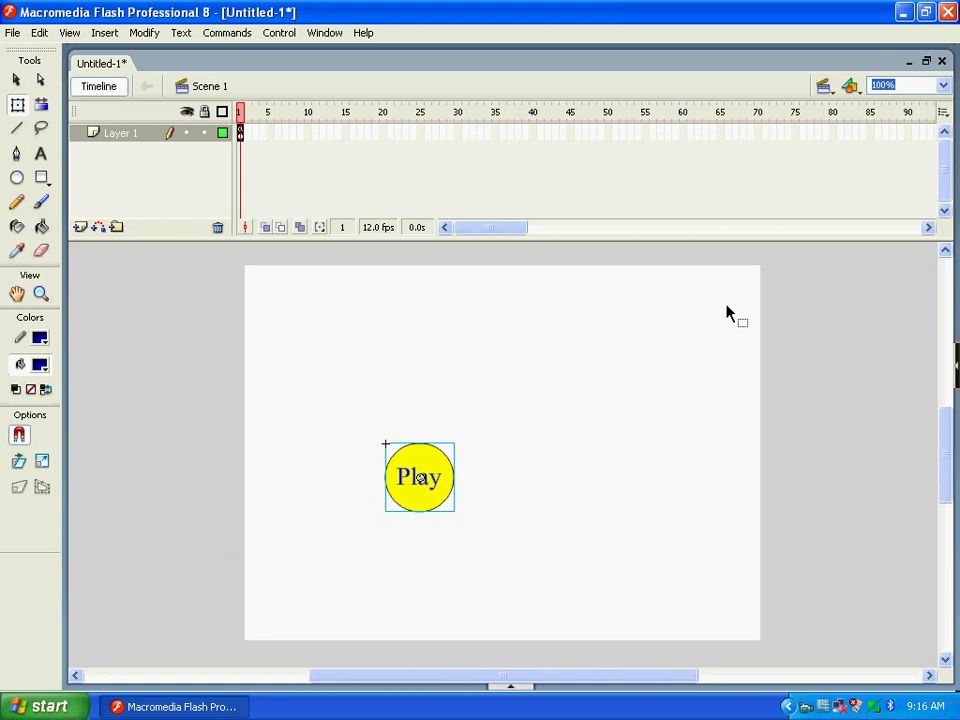
Save the document as Pro8.fla in the MM COLLEGE folder, inside the practical college folder under the TYBCA coursework folder on BCA (E:).
key(ctrl+s)
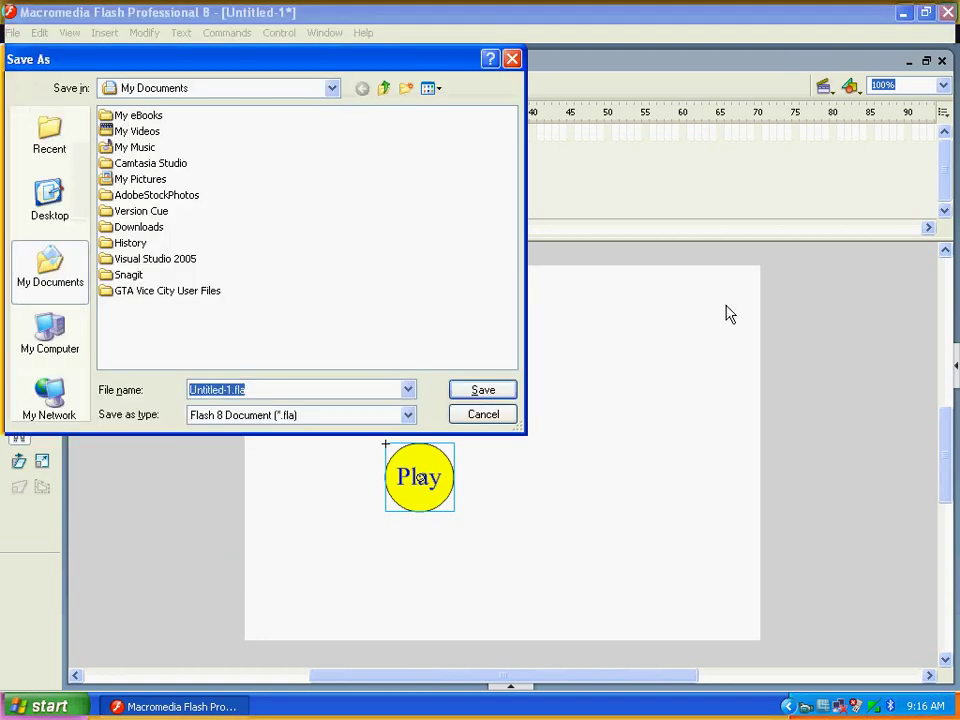
key(End)
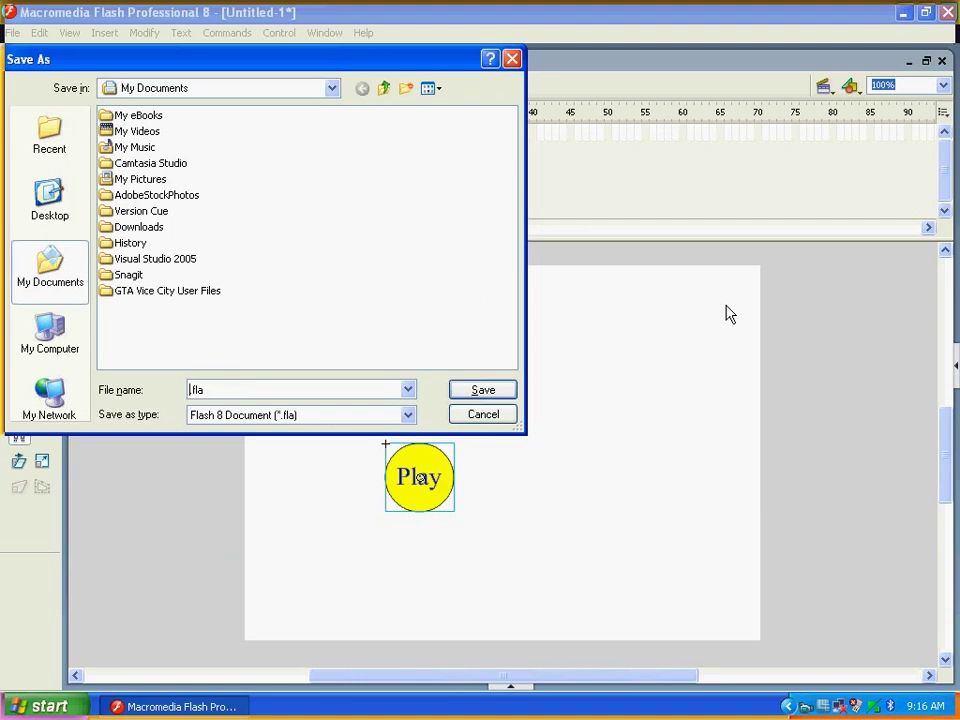
text(Pro8)
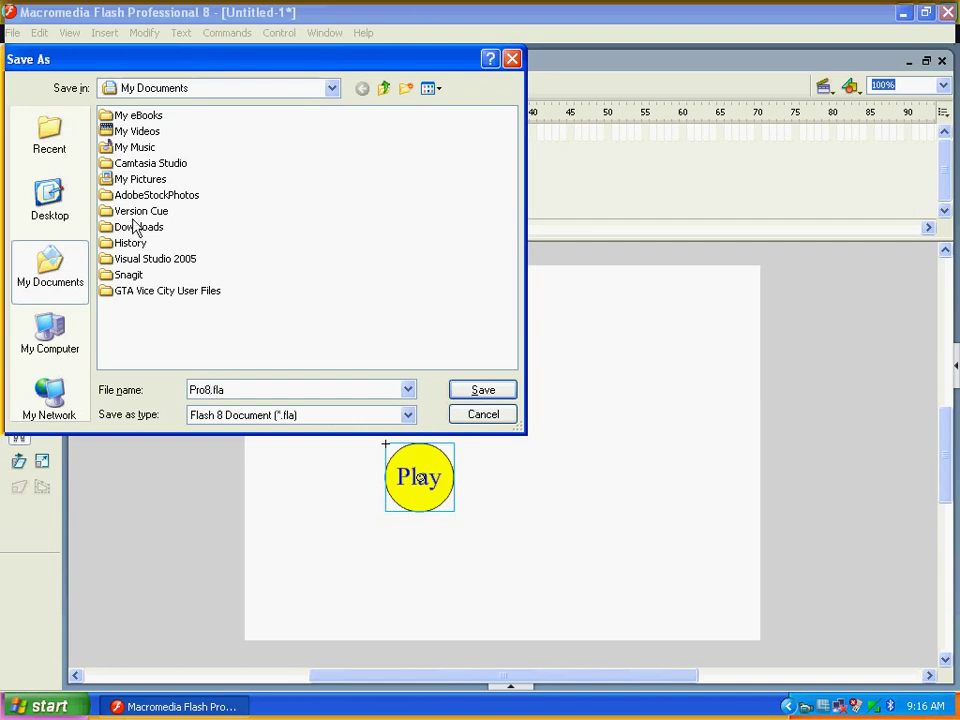
click(75, 330)
double_click(140, 179)
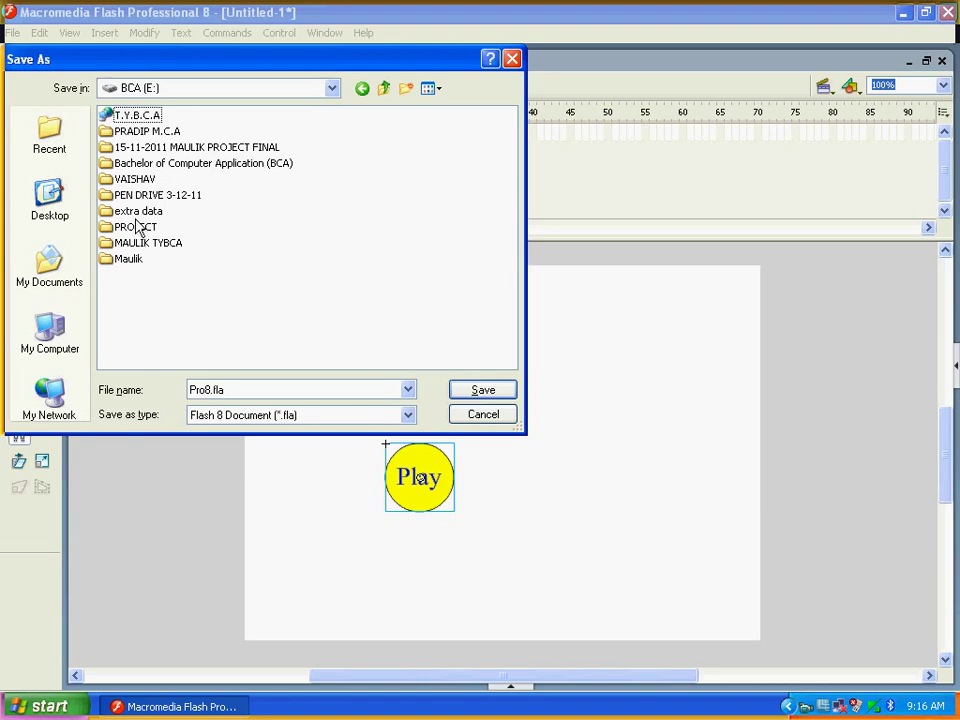
click(148, 244)
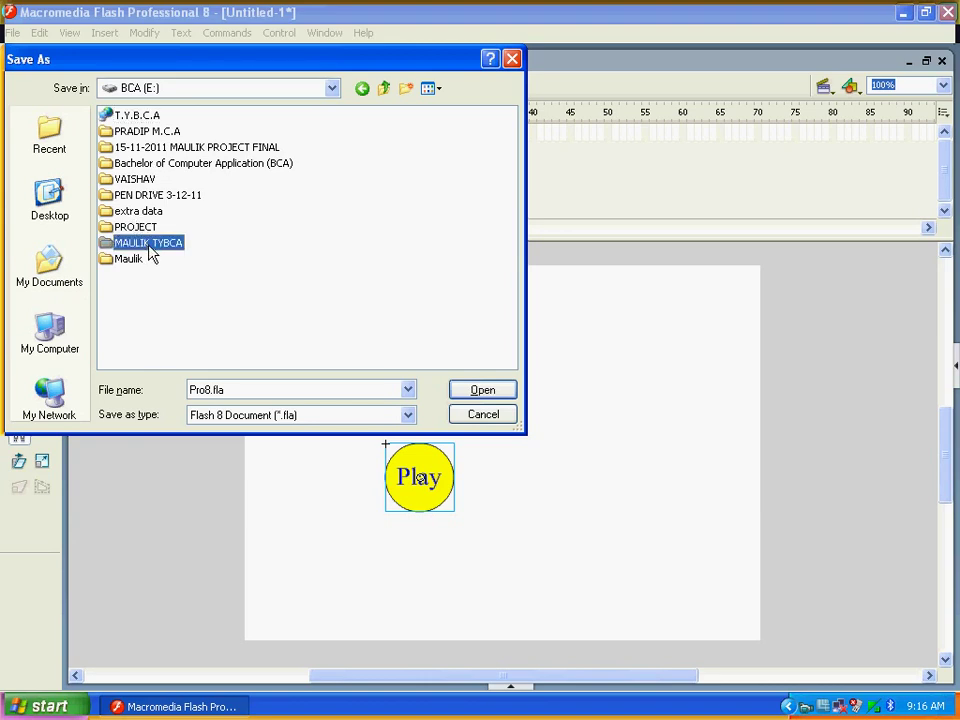
double_click(149, 246)
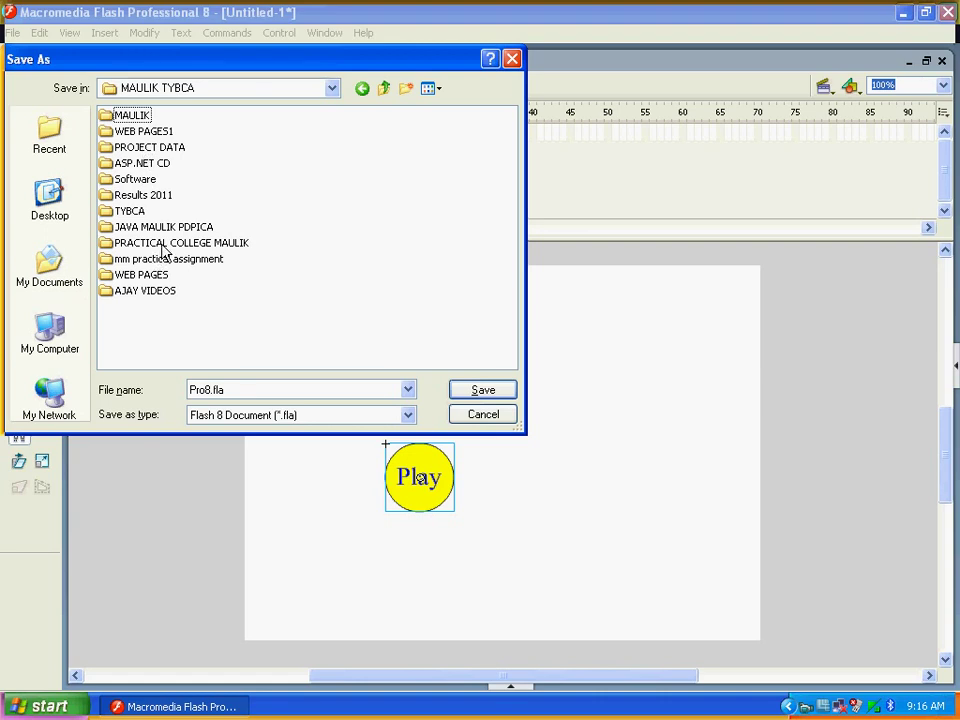
double_click(166, 247)
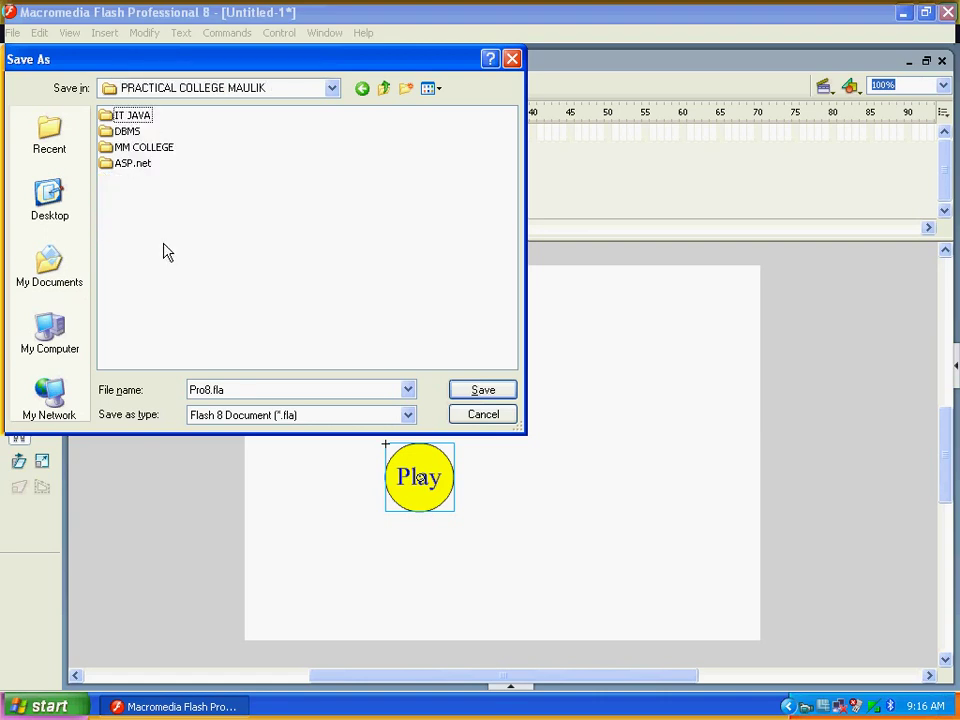
double_click(143, 150)
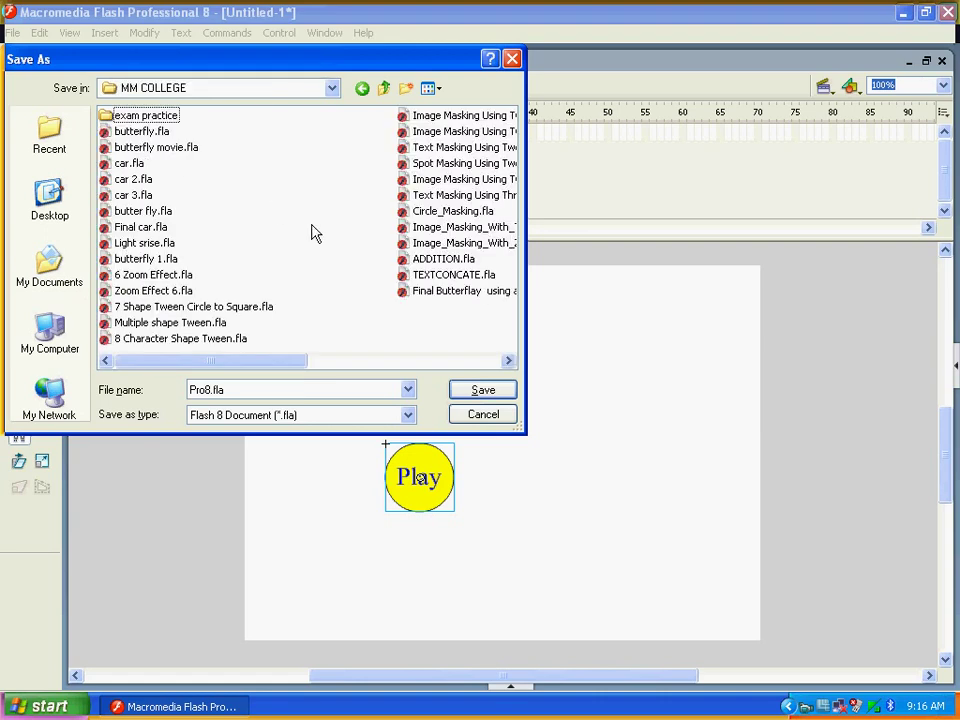
click(483, 391)
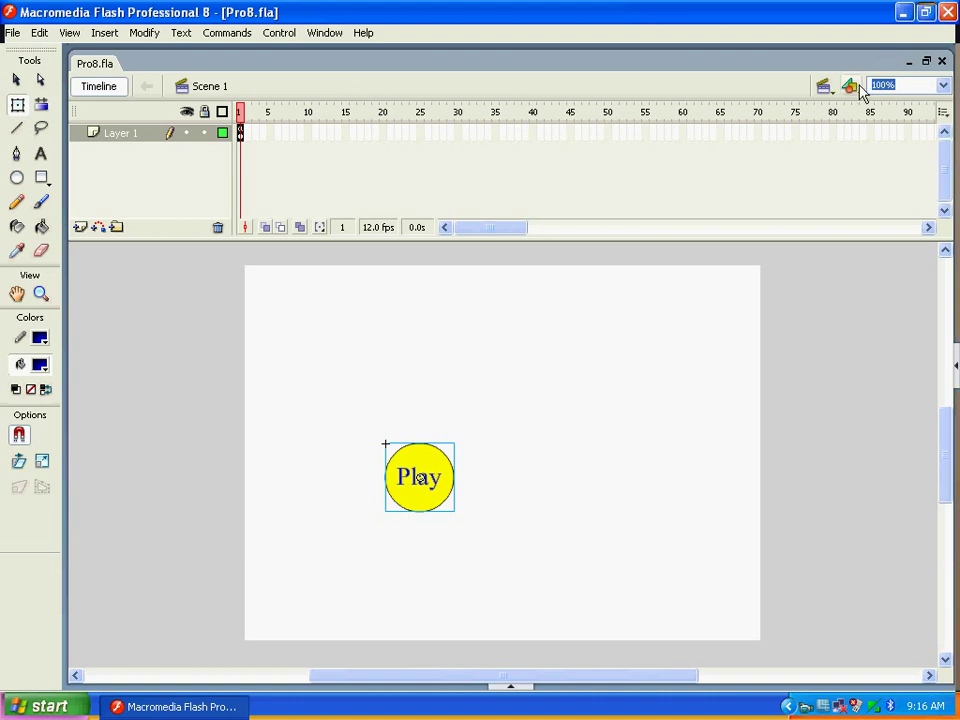
Test the saved Pro8 movie and start the balloon animation twice with its Play button.
key(ctrl+Return)
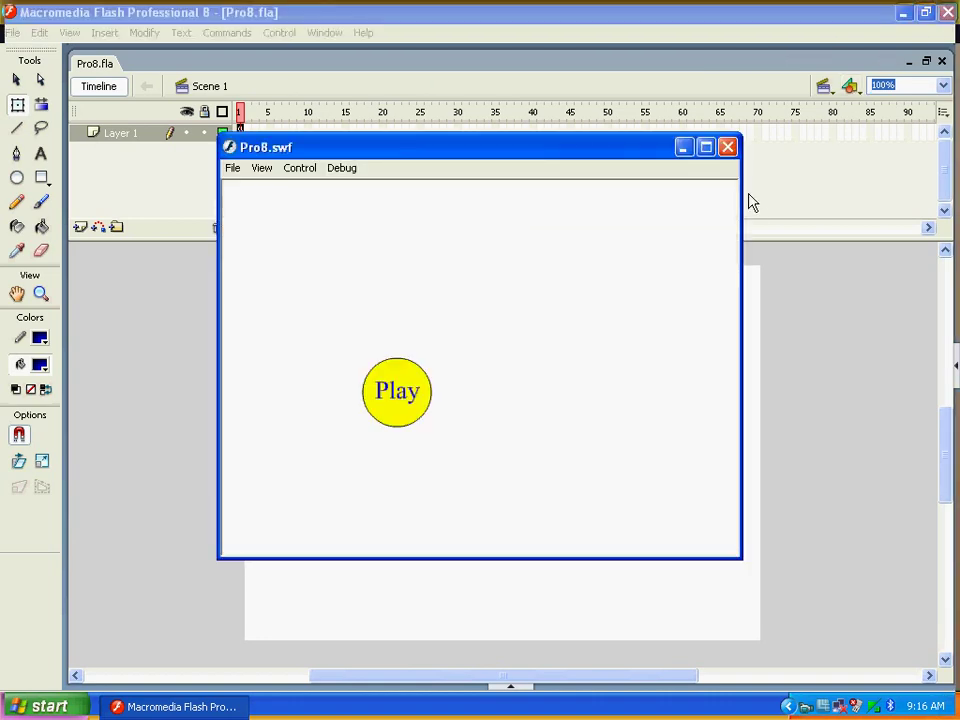
click(394, 412)
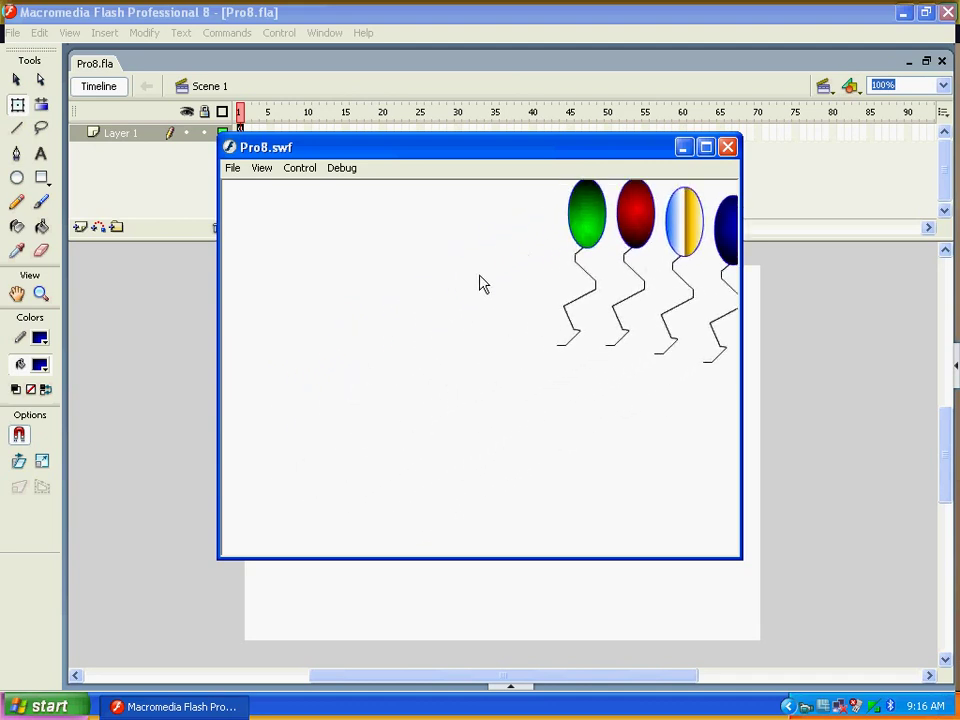
click(386, 407)
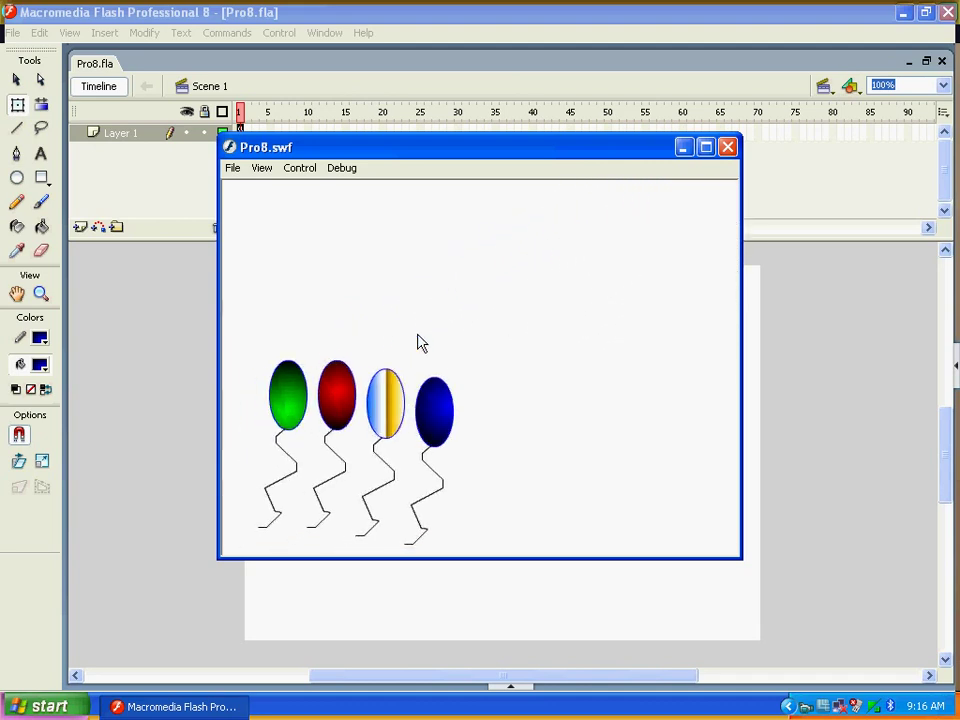